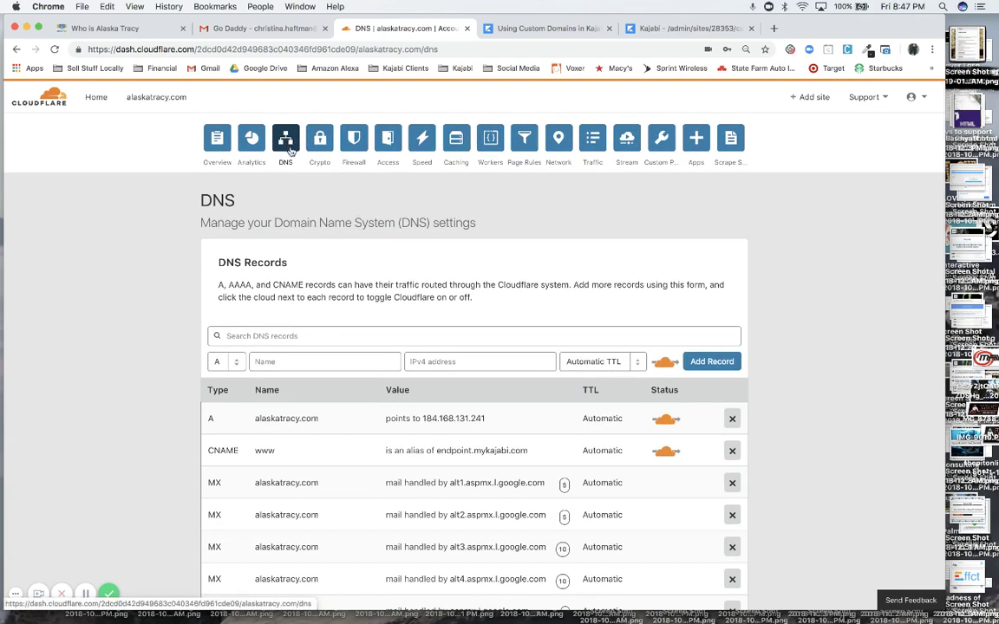
{"action": "scroll", "coordinate": [337, 223], "scroll_direction": "down", "scroll_amount": 5}
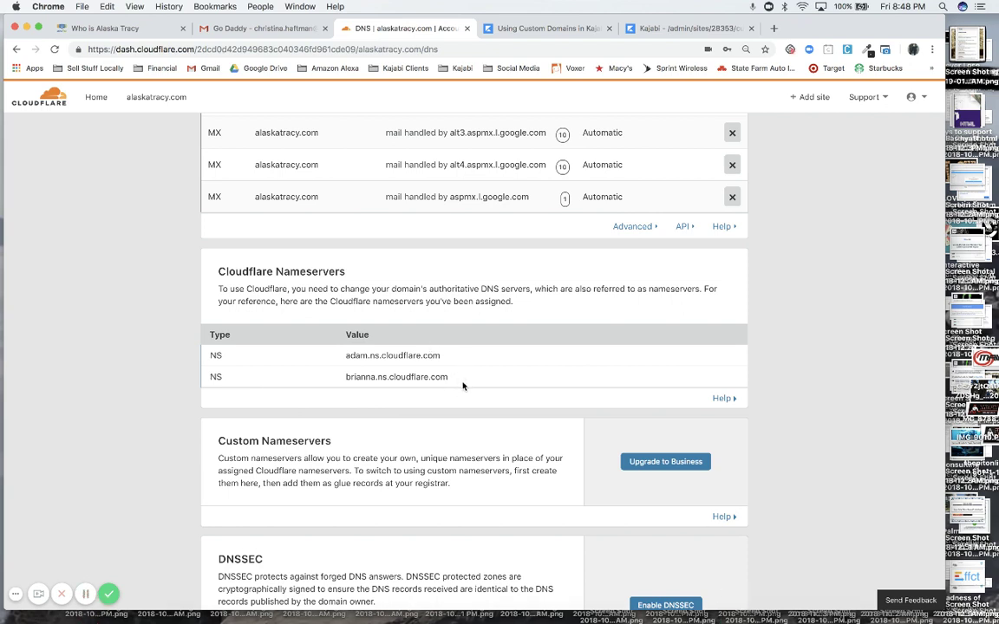
{"action": "scroll", "coordinate": [463, 386], "scroll_direction": "up", "scroll_amount": 10}
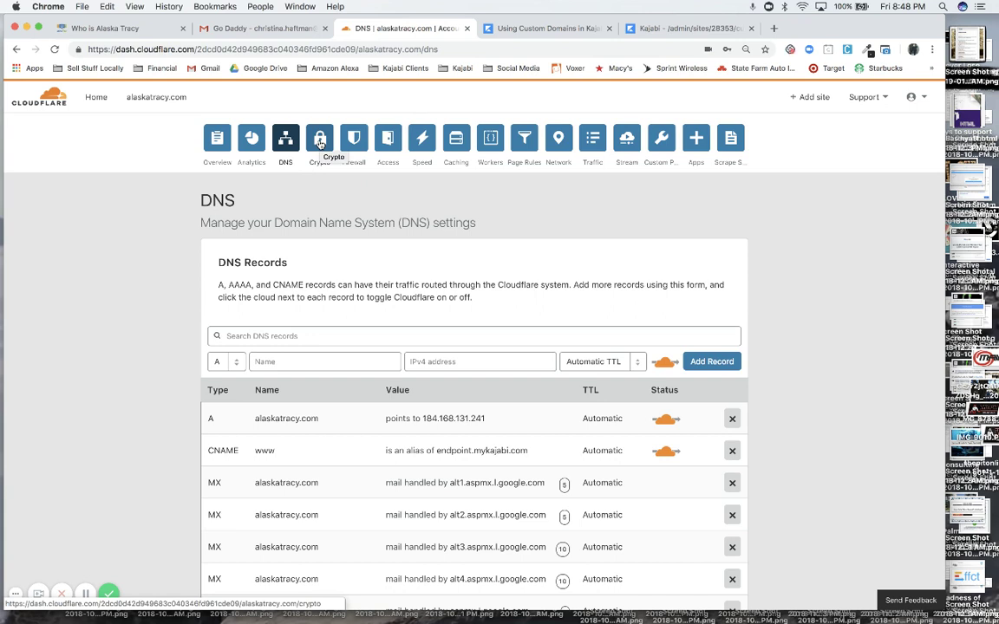
- Open alaskatracy.com's Crypto settings and confirm SSL is Full with a Universal certificate
{"action": "left_click", "coordinate": [320, 143]}
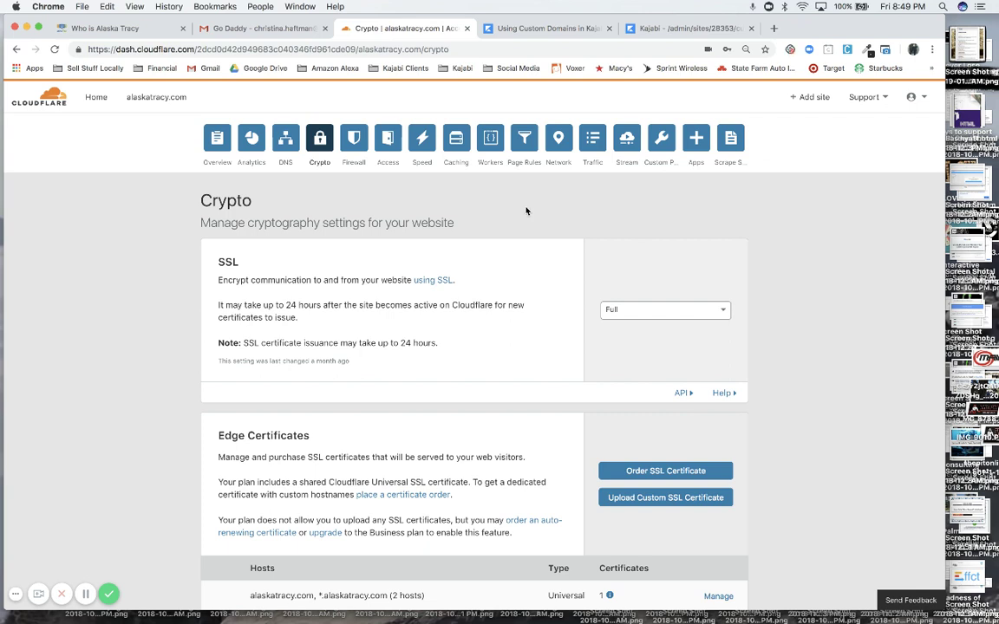
- Go to Page Rules and begin creating a new page rule for alaskatracy.com
{"action": "left_click", "coordinate": [525, 142]}
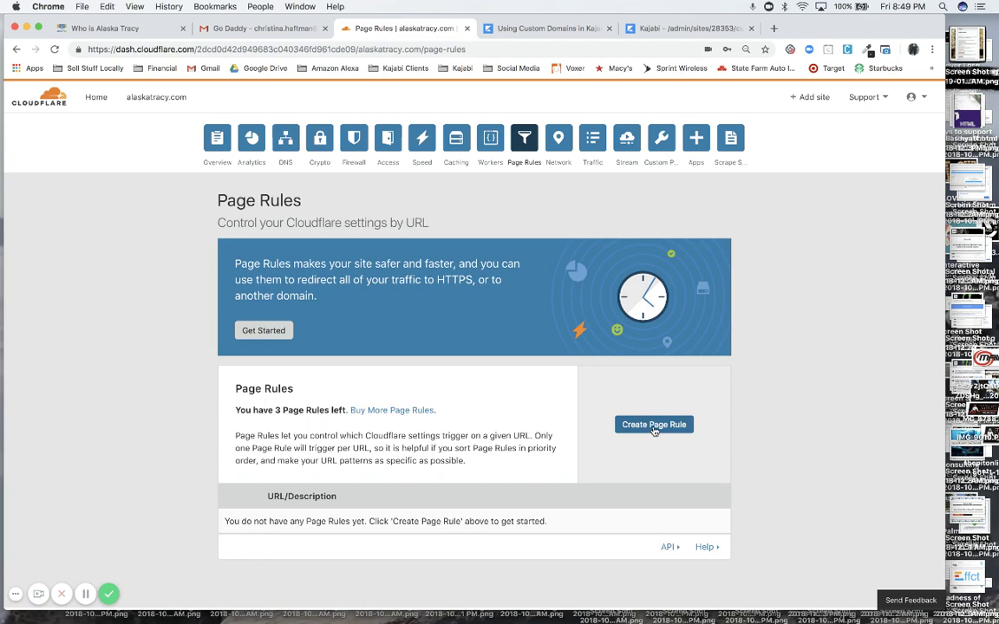
{"action": "left_click", "coordinate": [654, 427]}
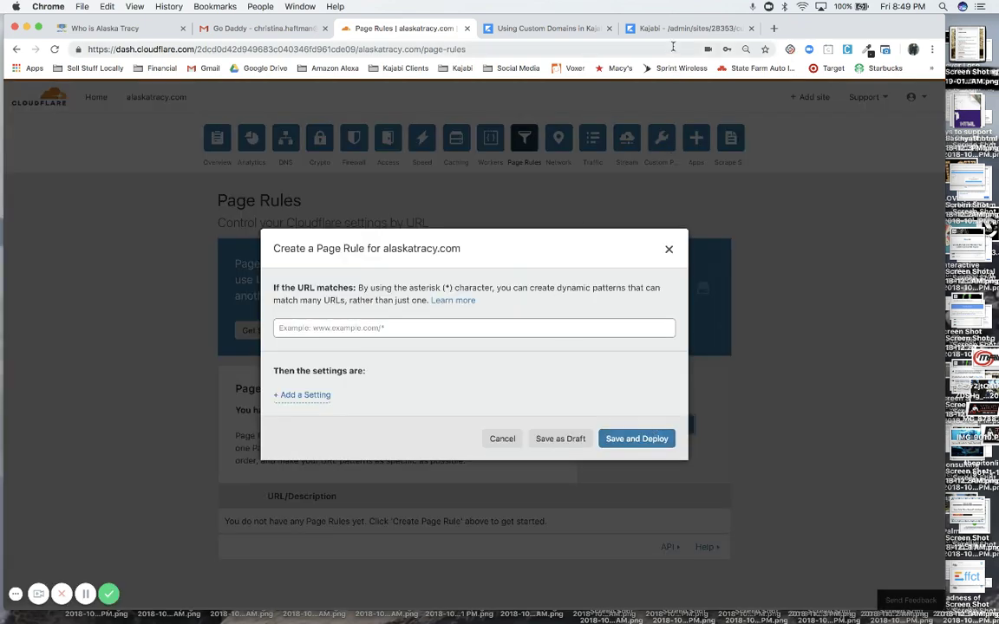
- Select the pattern 'yourdomain.com/*' in the Kajabi custom-domains article's page rule steps
{"action": "left_click", "coordinate": [532, 28]}
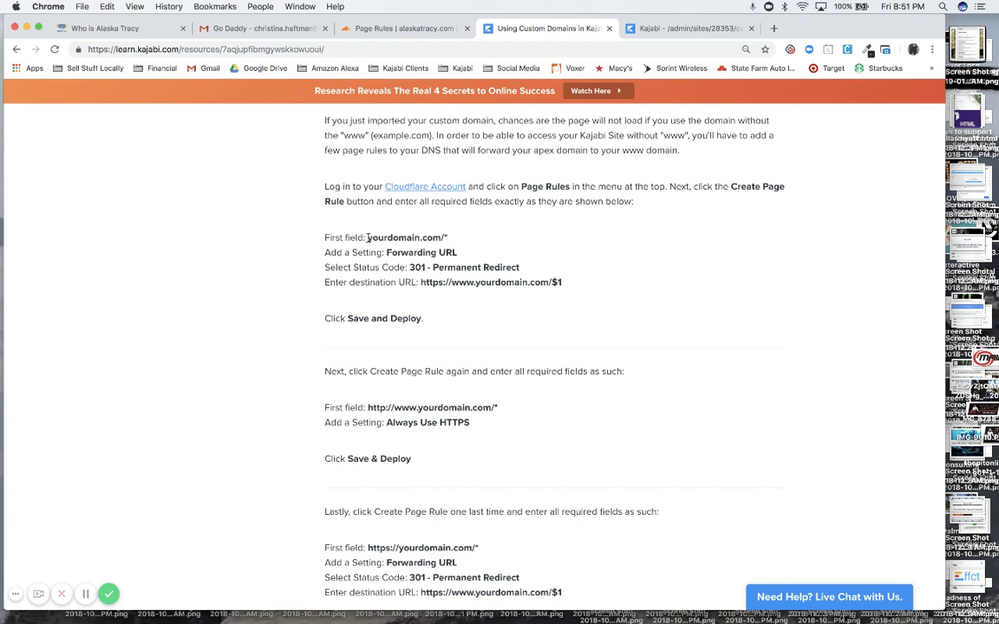
{"action": "left_click_drag", "start_coordinate": [368, 239], "coordinate": [454, 237]}
{"action": "key", "text": "cmd+c"}
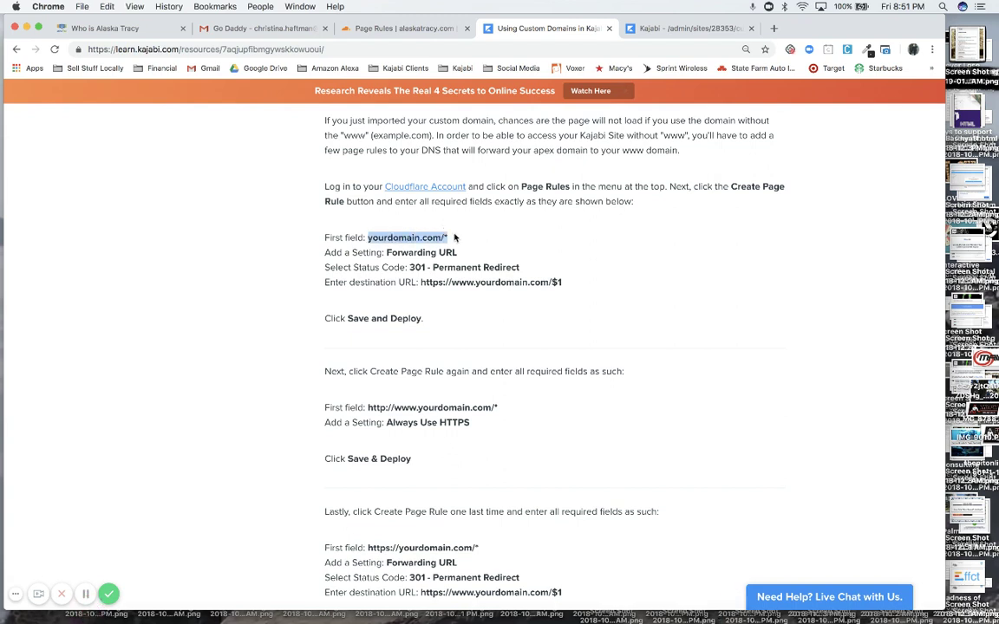
- Enter the URL pattern alaskatracy.com/* in the new page rule
{"action": "left_click", "coordinate": [406, 29]}
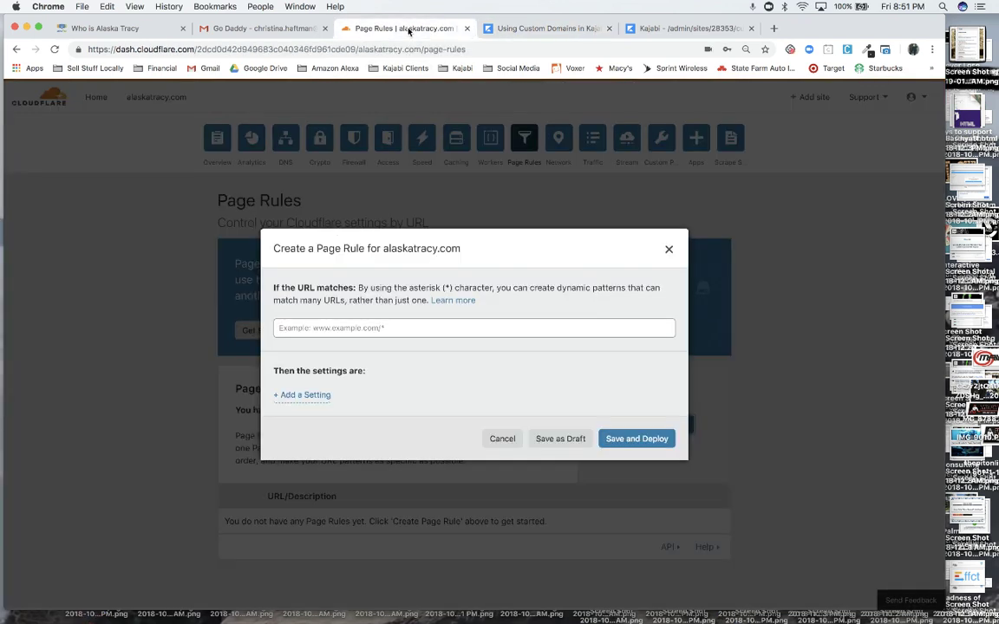
{"action": "left_click", "coordinate": [298, 330]}
{"action": "key", "text": "cmd+v"}
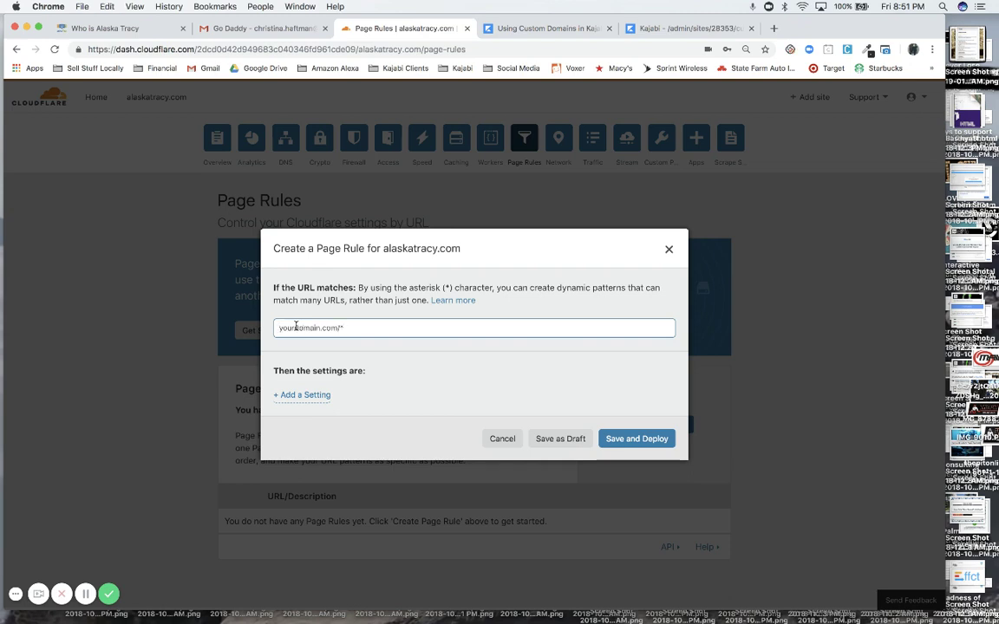
{"action": "left_click", "coordinate": [319, 327]}
{"action": "key", "text": "BackSpace"}
{"action": "key", "text": "BackSpace"}
{"action": "key", "text": "BackSpace"}
{"action": "key", "text": "BackSpace"}
{"action": "key", "text": "BackSpace"}
{"action": "key", "text": "BackSpace"}
{"action": "key", "text": "BackSpace"}
{"action": "key", "text": "BackSpace"}
{"action": "key", "text": "BackSpace"}
{"action": "key", "text": "BackSpace"}
{"action": "type", "text": "alaskatracy"}
- Add a Forwarding URL setting with a 301 Permanent Redirect status
{"action": "left_click", "coordinate": [310, 394]}
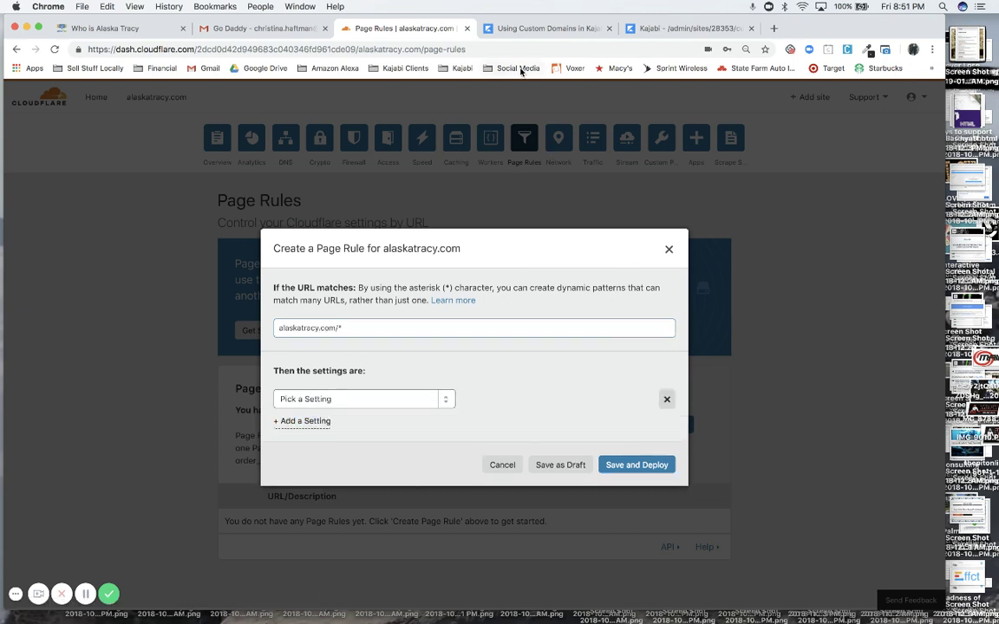
{"action": "left_click", "coordinate": [475, 27]}
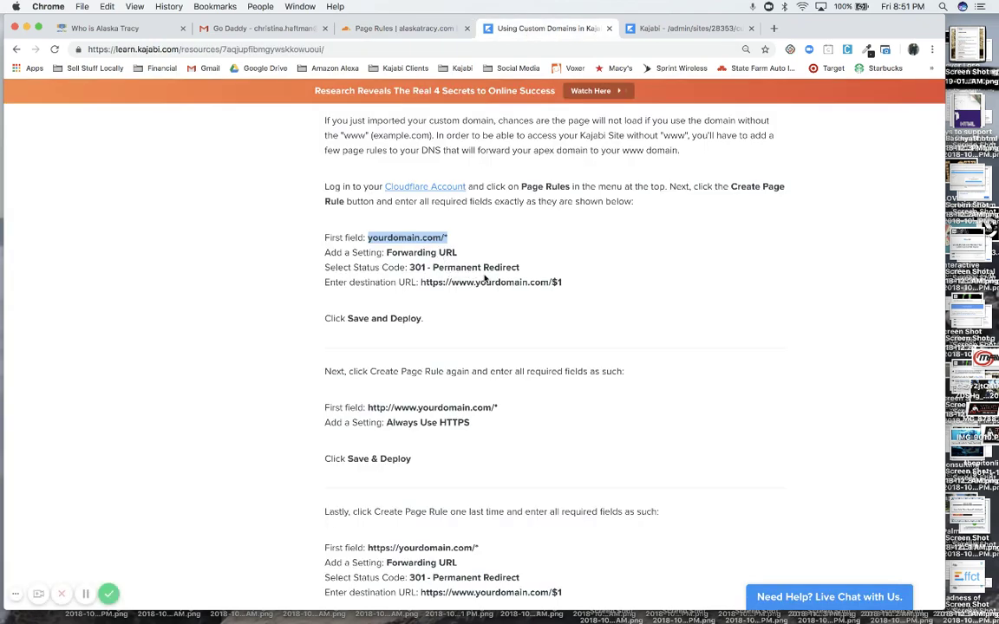
{"action": "left_click", "coordinate": [394, 32]}
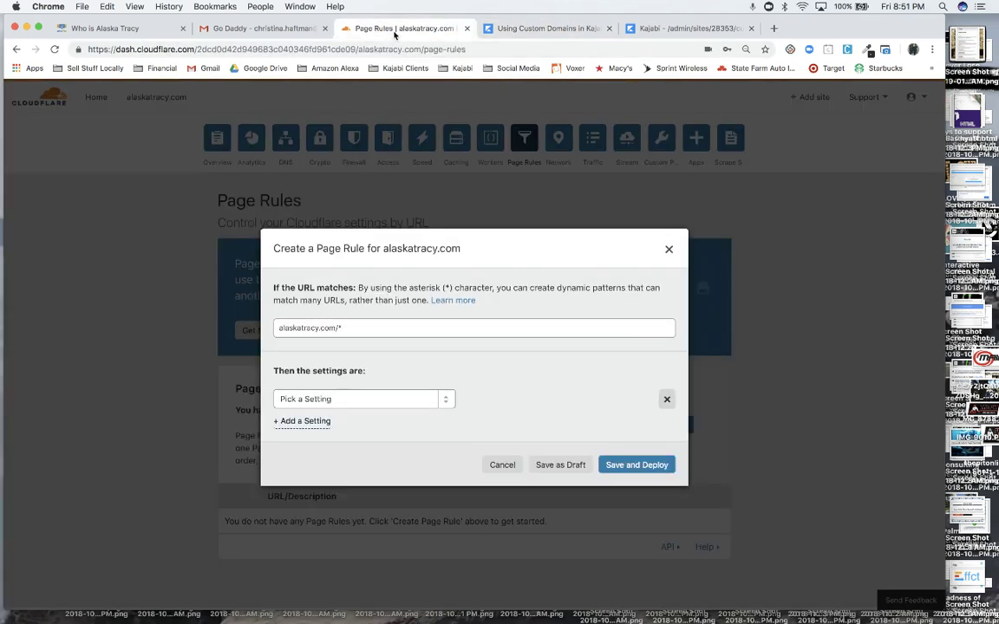
{"action": "left_click", "coordinate": [437, 400]}
{"action": "scroll", "coordinate": [394, 473], "scroll_direction": "down", "scroll_amount": 1}
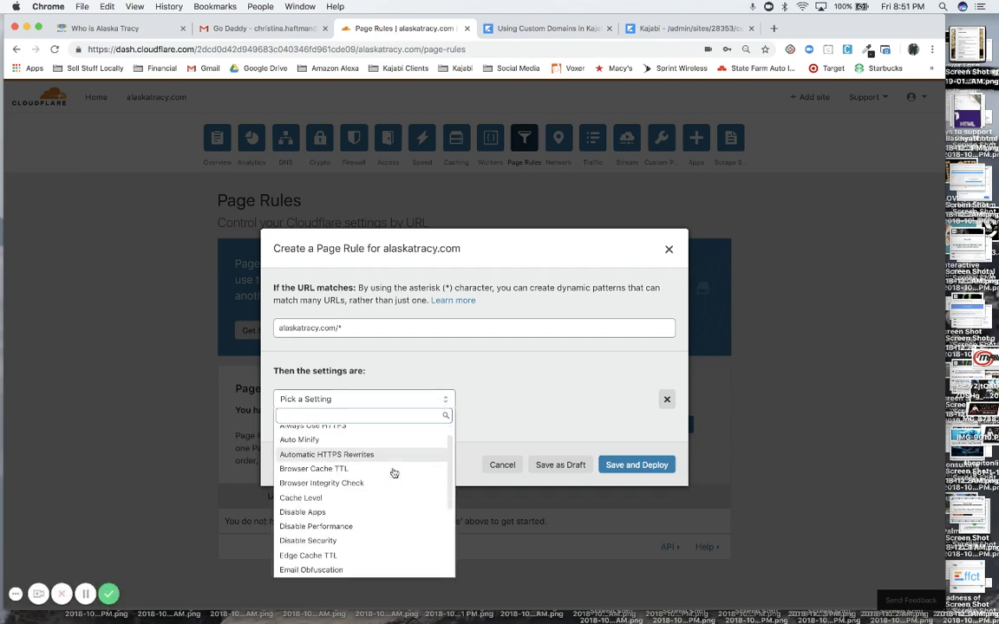
{"action": "scroll", "coordinate": [394, 473], "scroll_direction": "down", "scroll_amount": 3}
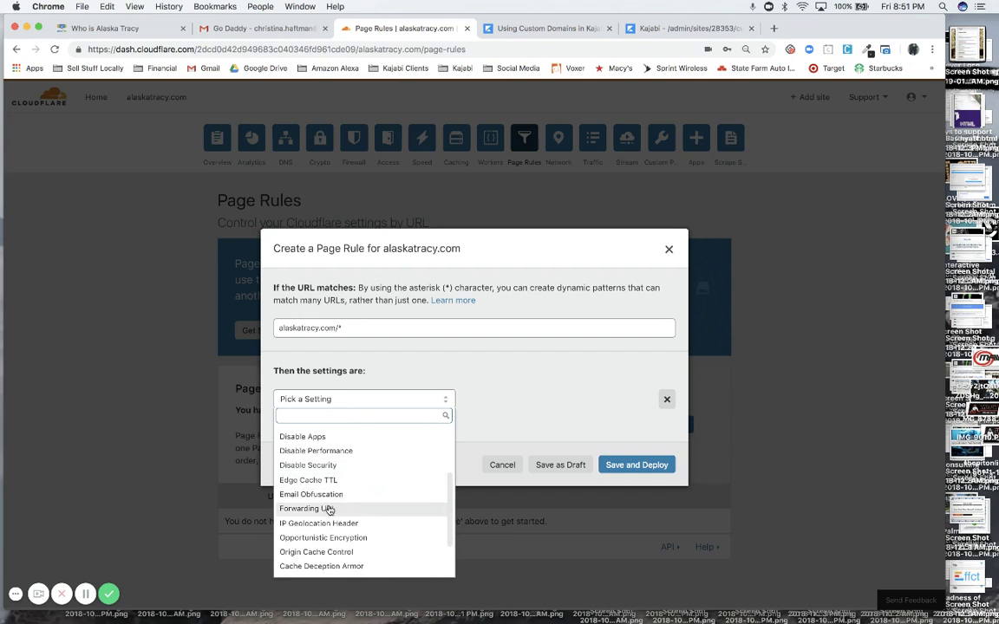
{"action": "left_click", "coordinate": [330, 511]}
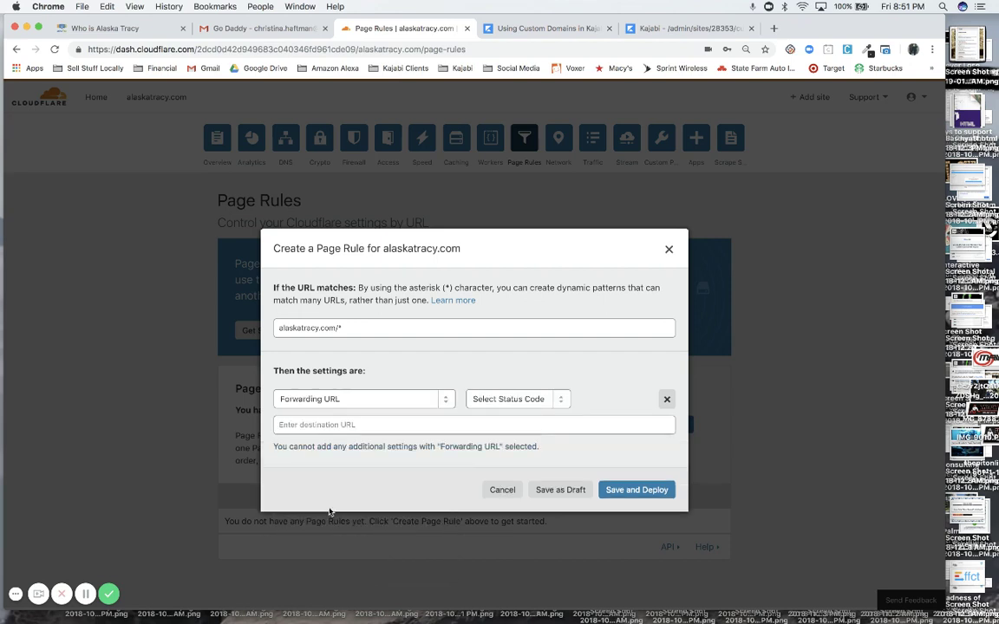
{"action": "left_click", "coordinate": [561, 401]}
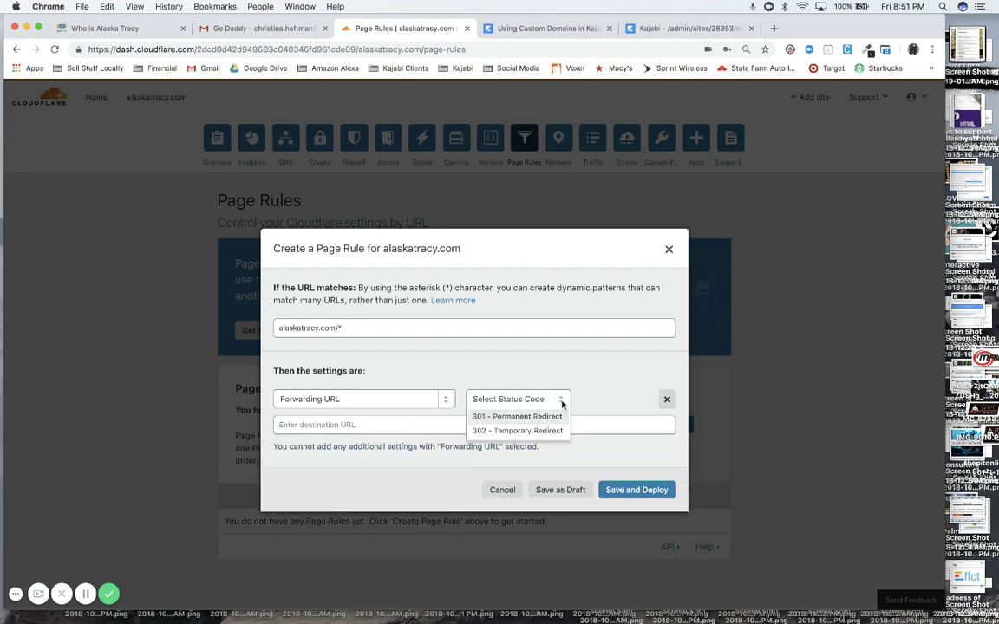
{"action": "left_click", "coordinate": [511, 416]}
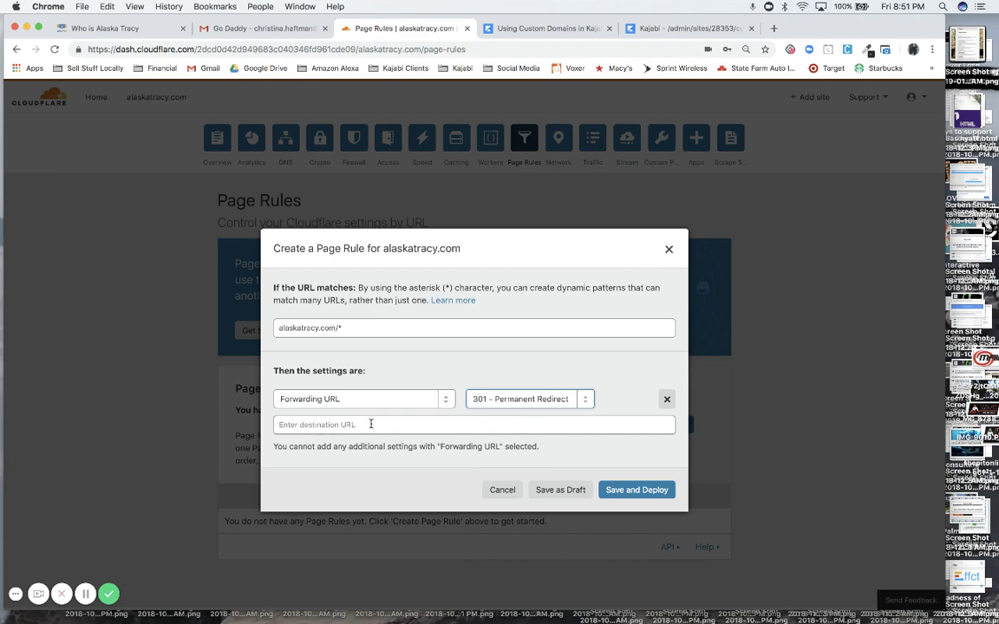
{"action": "left_click", "coordinate": [537, 28]}
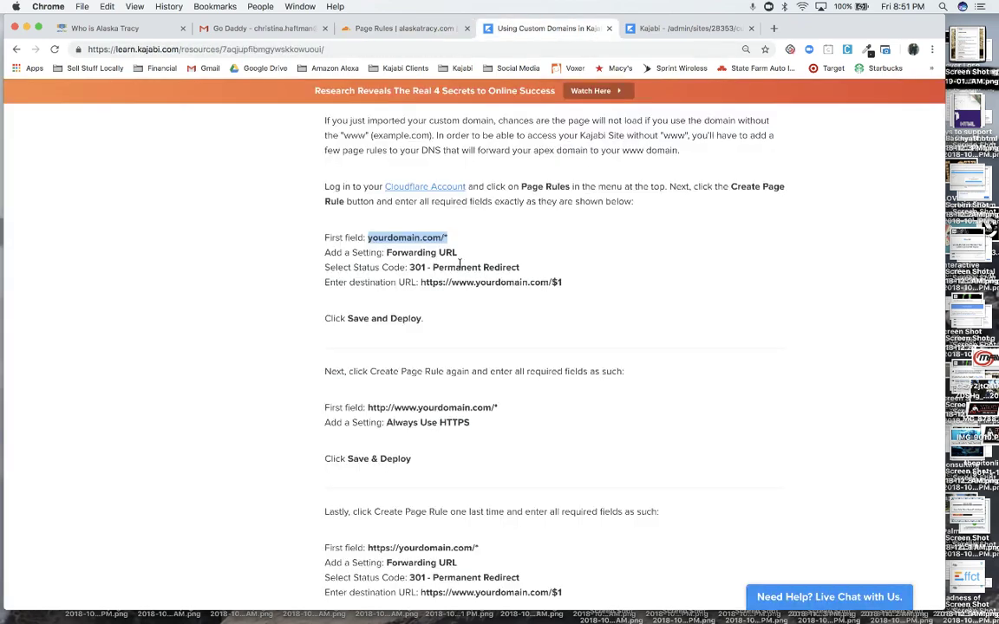
{"action": "scroll", "coordinate": [436, 336], "scroll_direction": "down", "scroll_amount": 5}
{"action": "scroll", "coordinate": [436, 336], "scroll_direction": "down", "scroll_amount": 2}
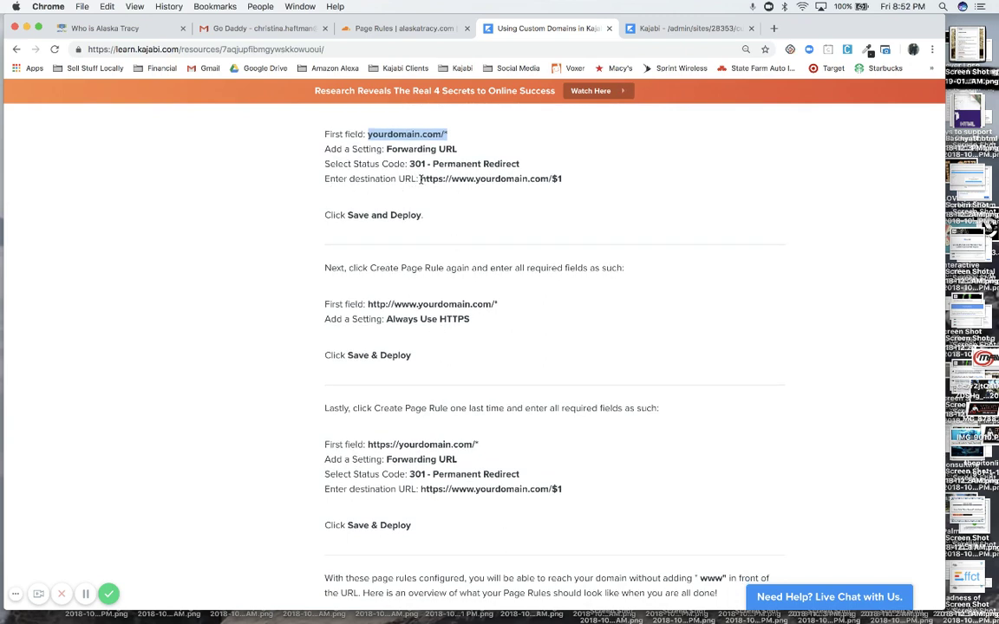
{"action": "left_click_drag", "start_coordinate": [421, 179], "coordinate": [564, 180]}
{"action": "key", "text": "super+c"}
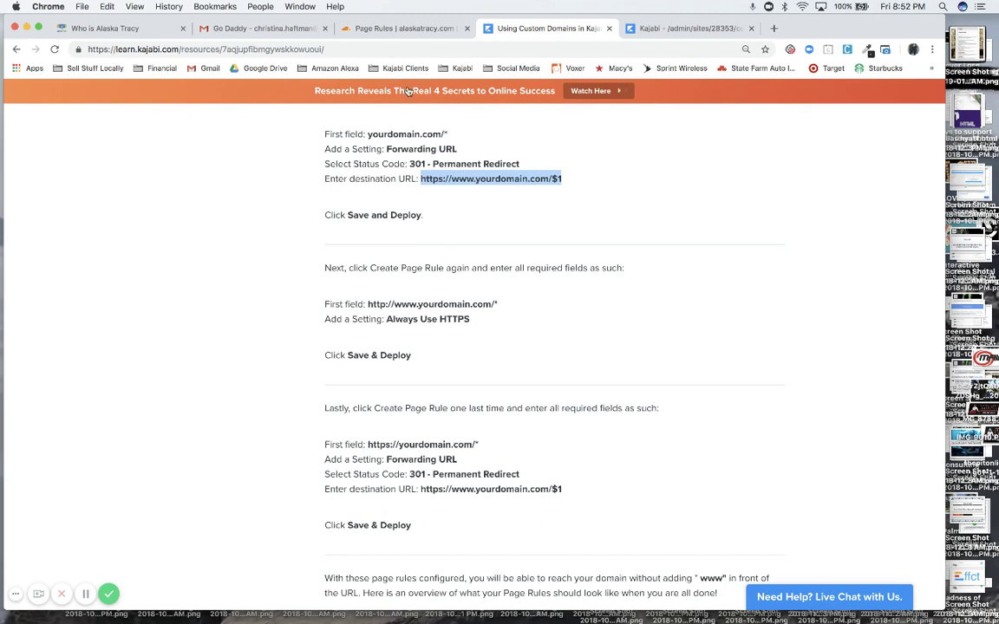
{"action": "left_click", "coordinate": [354, 29]}
{"action": "left_click", "coordinate": [286, 425]}
{"action": "key", "text": "super+v"}
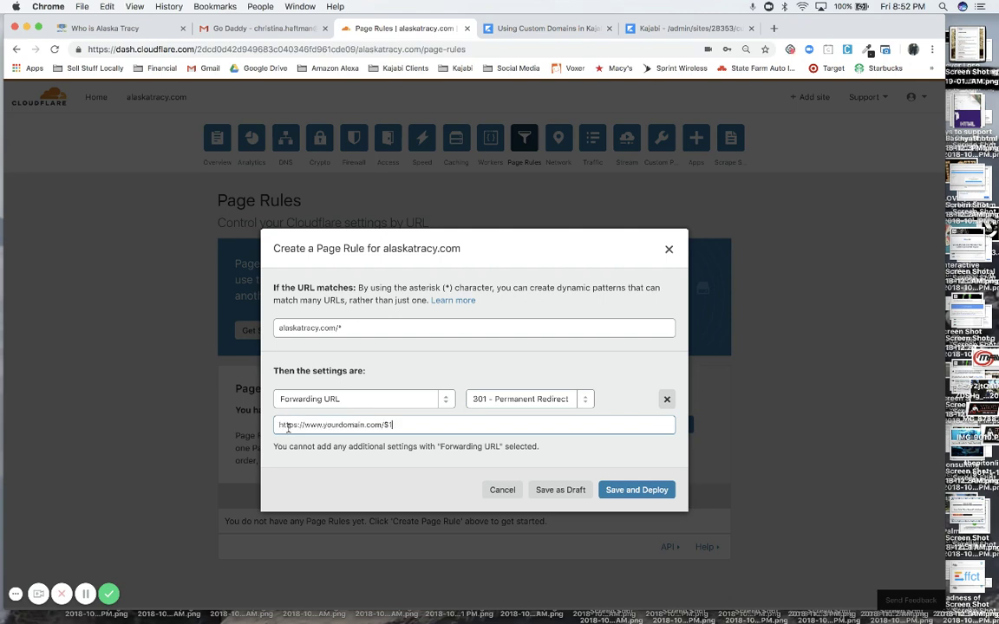
{"action": "left_click", "coordinate": [360, 425]}
{"action": "key", "text": "BackSpace"}
{"action": "key", "text": "BackSpace"}
{"action": "key", "text": "BackSpace"}
{"action": "key", "text": "BackSpace"}
{"action": "key", "text": "BackSpace"}
{"action": "key", "text": "BackSpace"}
{"action": "key", "text": "BackSpace"}
{"action": "key", "text": "BackSpace"}
{"action": "key", "text": "BackSpace"}
{"action": "key", "text": "BackSpace"}
{"action": "type", "text": "alaskatracy"}
- Save and deploy the alaskatracy.com/* forwarding rule and begin a second page rule
{"action": "left_click", "coordinate": [631, 492]}
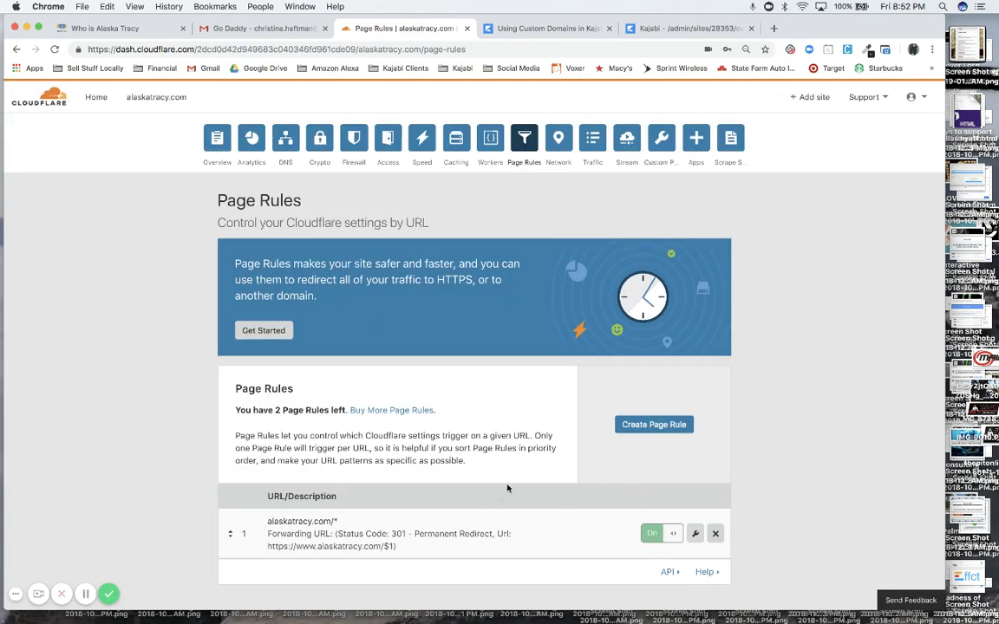
{"action": "scroll", "coordinate": [520, 511], "scroll_direction": "down", "scroll_amount": 4}
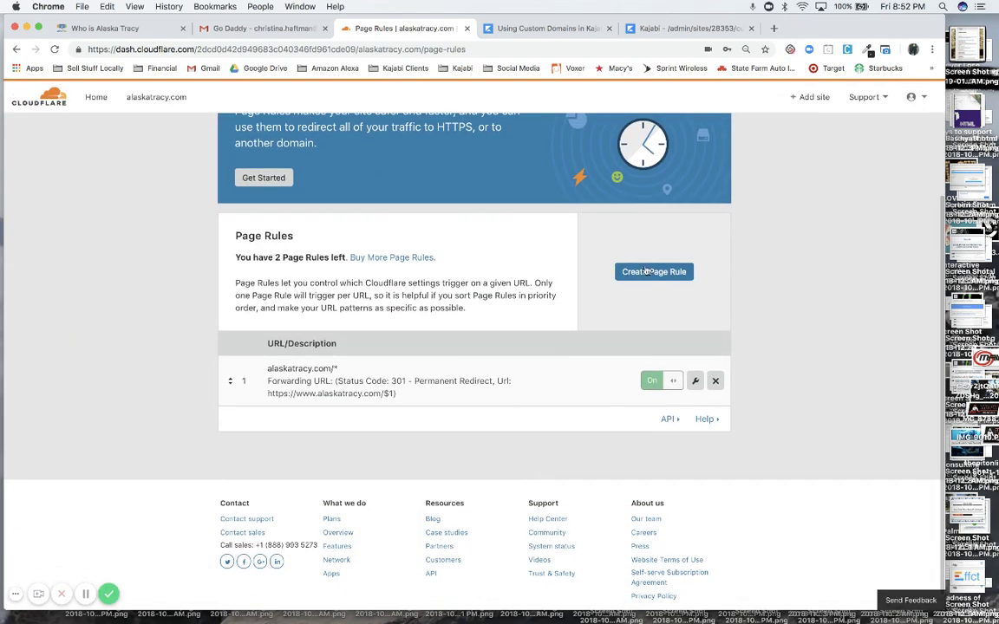
{"action": "left_click", "coordinate": [647, 271]}
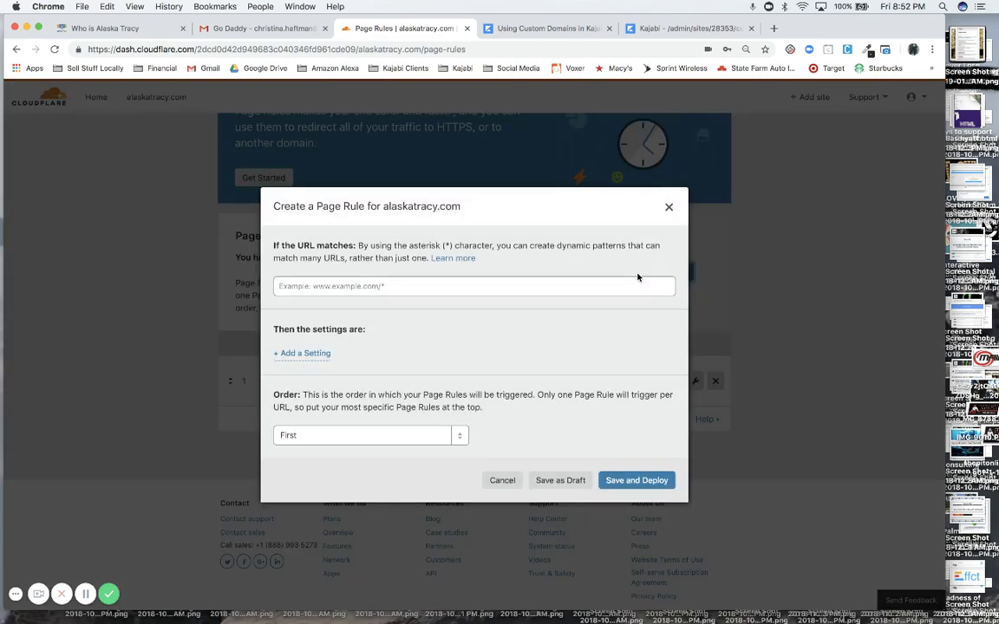
{"action": "left_click", "coordinate": [520, 28]}
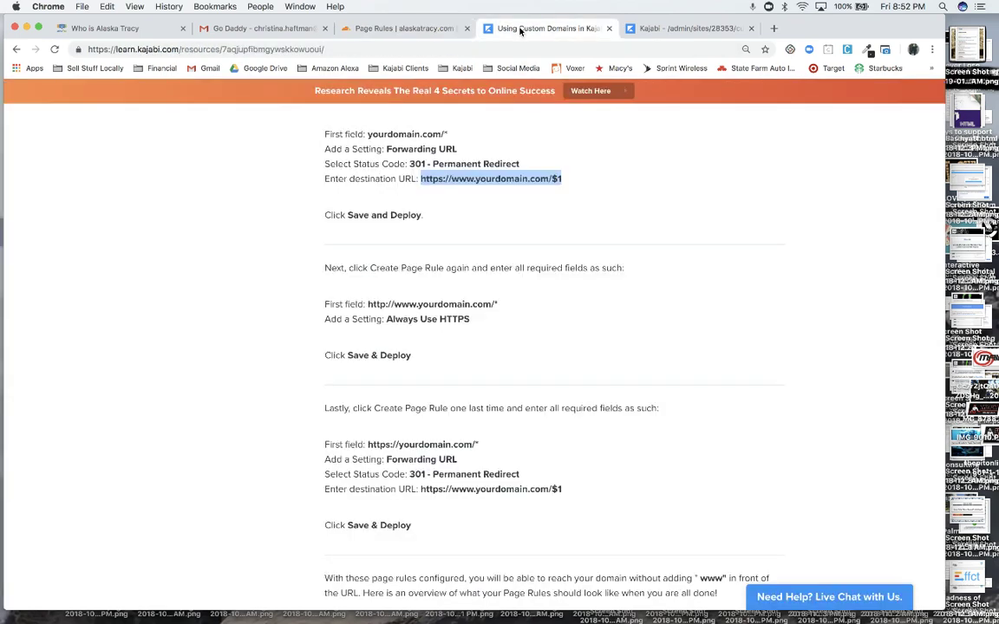
{"action": "scroll", "coordinate": [452, 304], "scroll_direction": "down", "scroll_amount": 4}
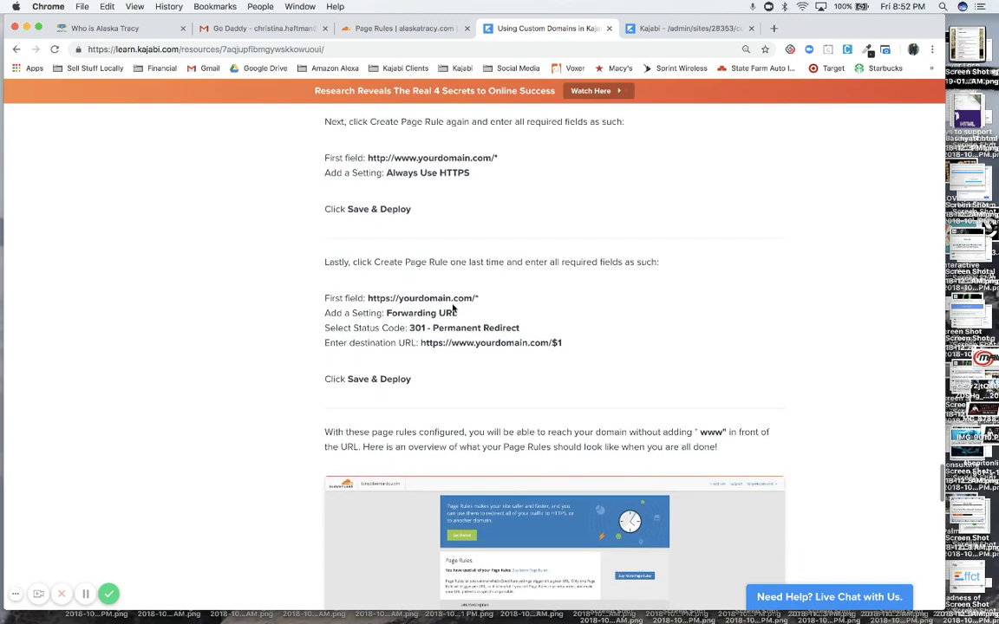
{"action": "scroll", "coordinate": [451, 306], "scroll_direction": "down", "scroll_amount": 2}
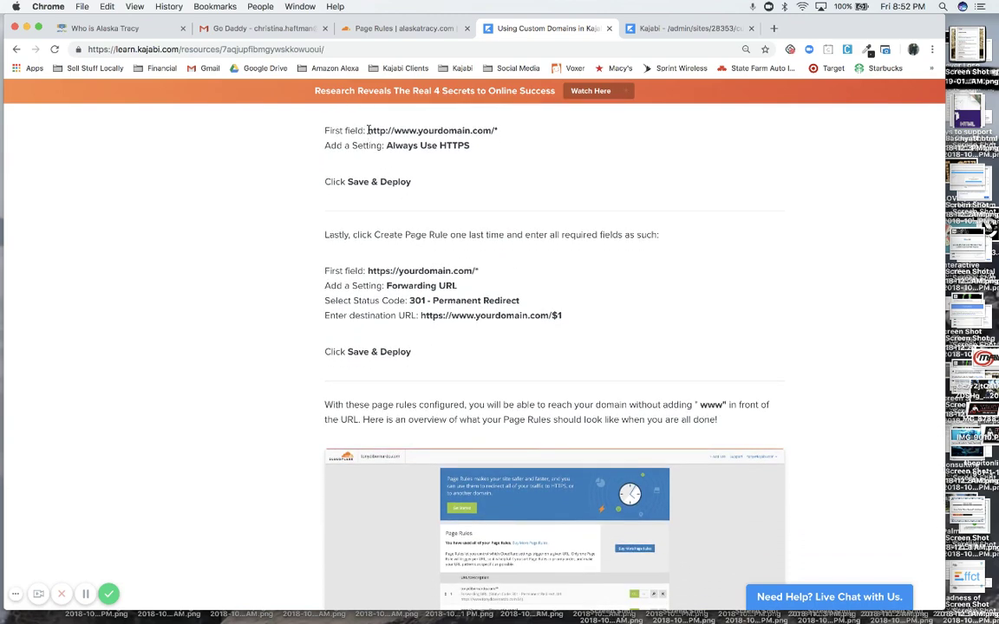
{"action": "left_click_drag", "start_coordinate": [368, 130], "coordinate": [496, 130]}
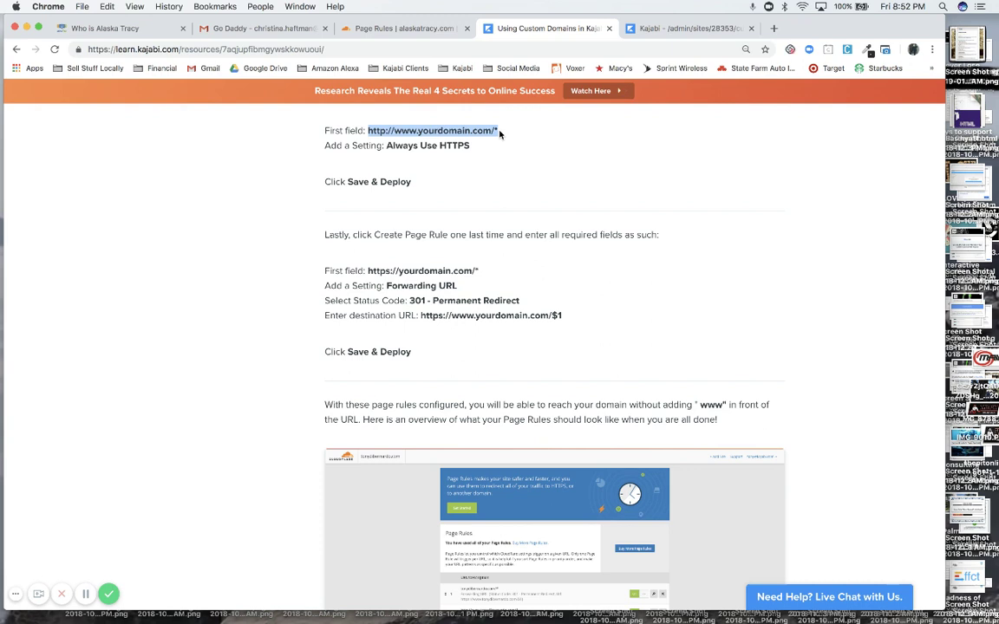
{"action": "left_click", "coordinate": [410, 29]}
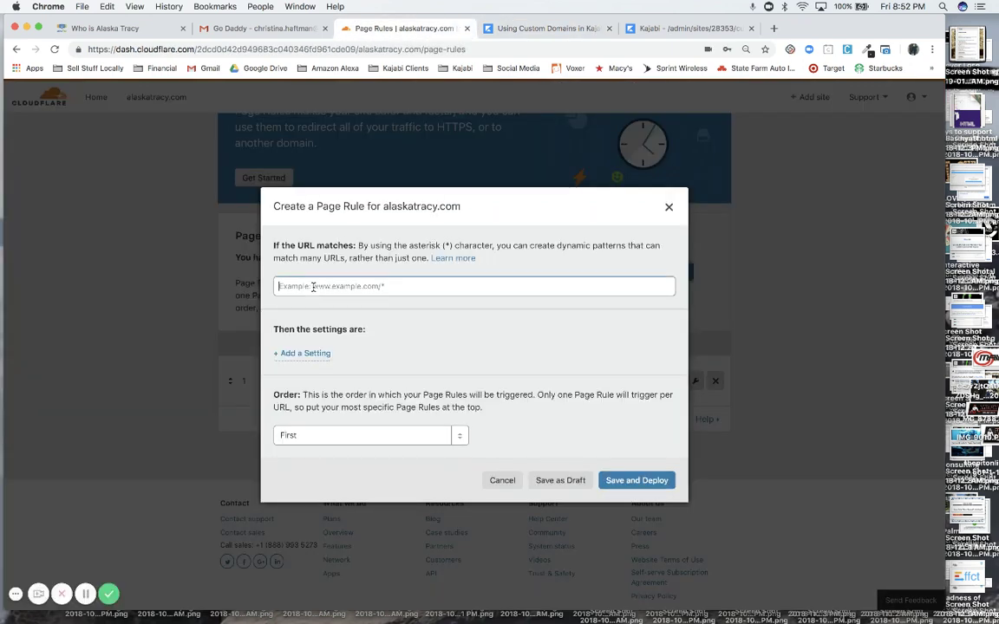
{"action": "type", "text": "http://www.yourdomain.com/*"}
{"action": "left_click", "coordinate": [360, 286]}
{"action": "key", "text": "BackSpace"}
{"action": "key", "text": "BackSpace"}
{"action": "key", "text": "BackSpace"}
{"action": "key", "text": "BackSpace"}
{"action": "key", "text": "BackSpace"}
{"action": "key", "text": "BackSpace"}
{"action": "key", "text": "BackSpace"}
{"action": "key", "text": "BackSpace"}
{"action": "key", "text": "BackSpace"}
{"action": "type", "text": "alaskatracy"}
{"action": "left_click", "coordinate": [314, 353]}
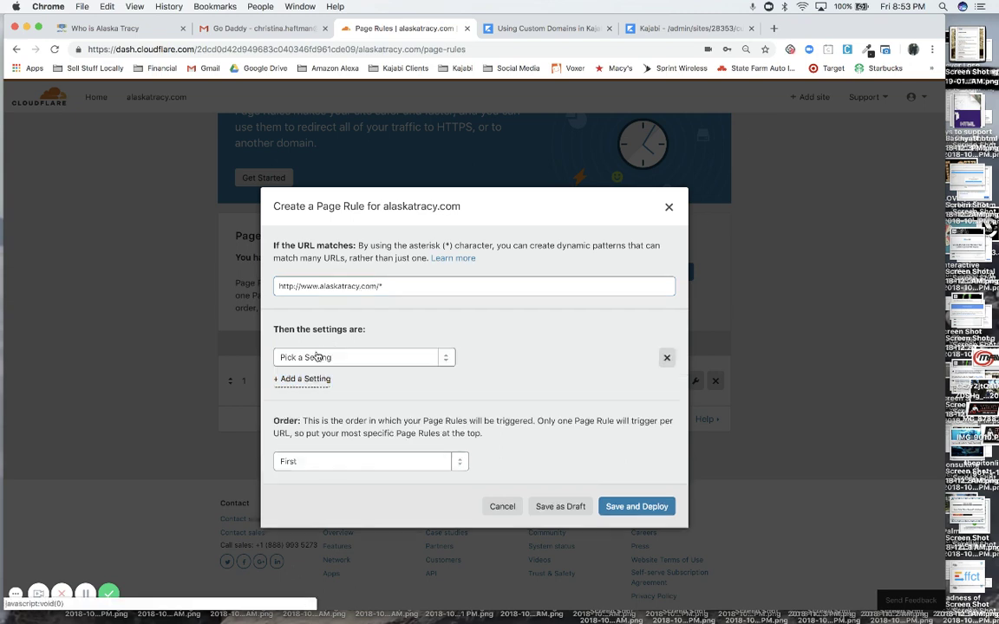
{"action": "left_click", "coordinate": [444, 358]}
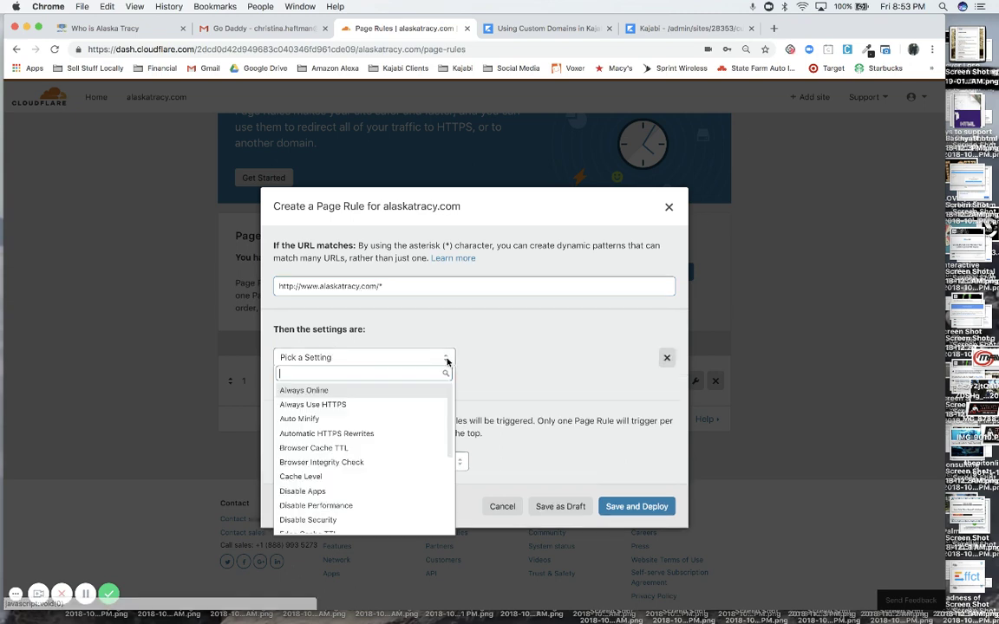
{"action": "left_click", "coordinate": [347, 405]}
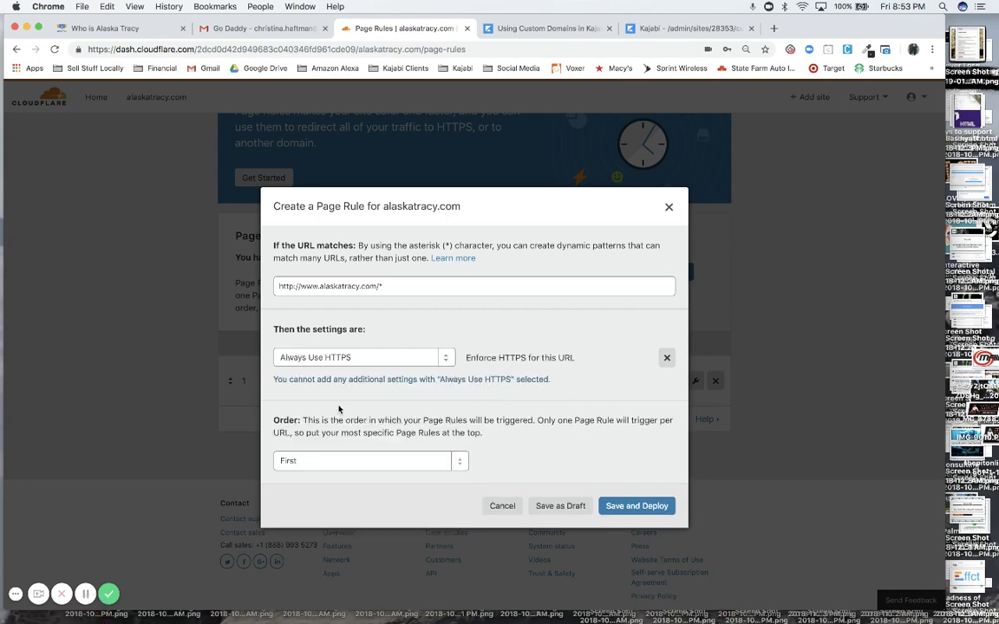
{"action": "left_click", "coordinate": [658, 507]}
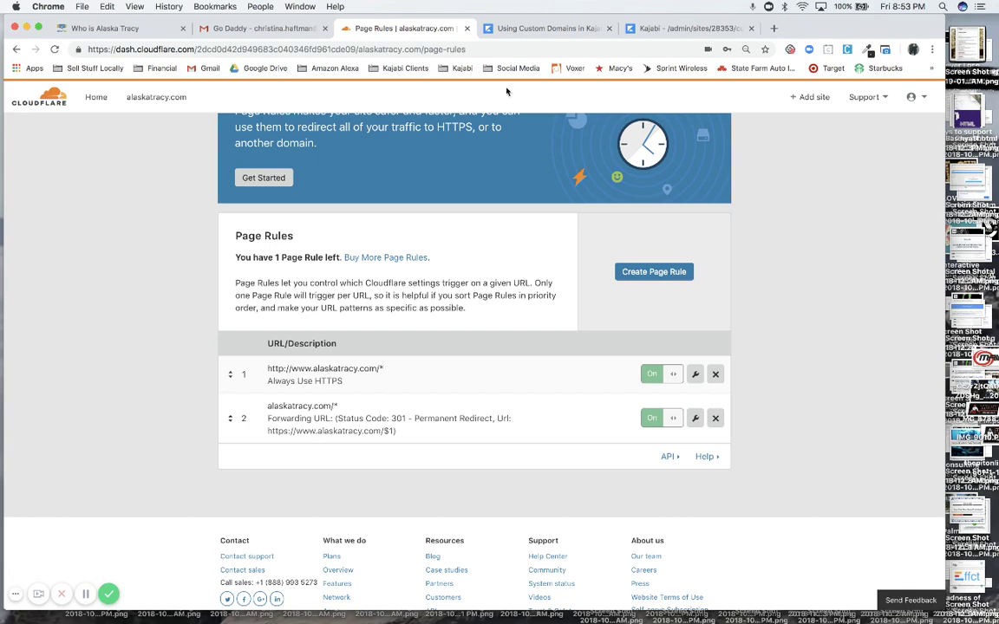
{"action": "left_click", "coordinate": [655, 274]}
{"action": "left_click", "coordinate": [478, 28]}
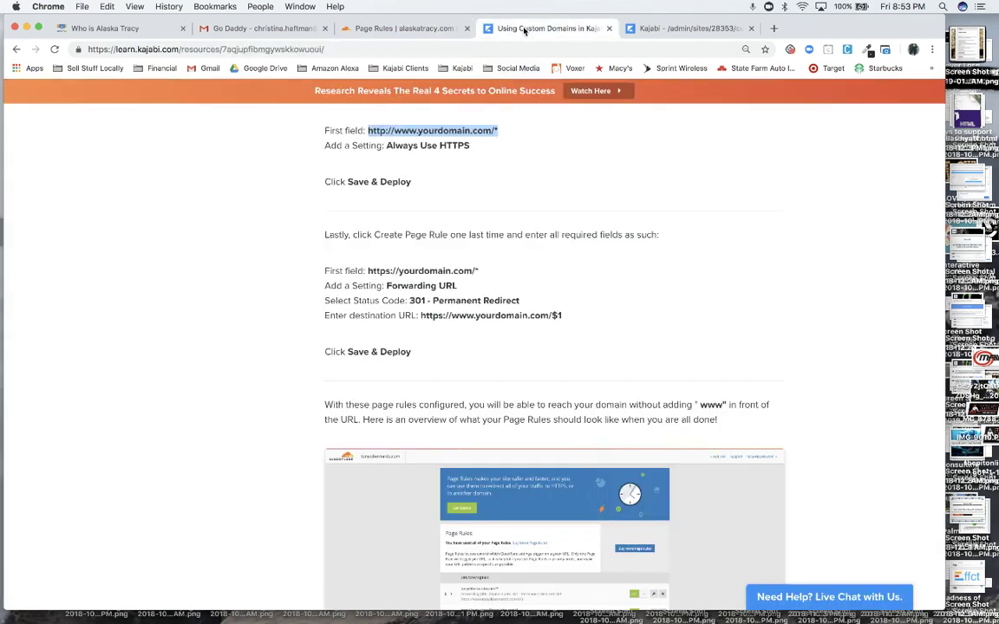
{"action": "scroll", "coordinate": [521, 259], "scroll_direction": "down", "scroll_amount": 1}
{"action": "scroll", "coordinate": [521, 258], "scroll_direction": "down", "scroll_amount": 3}
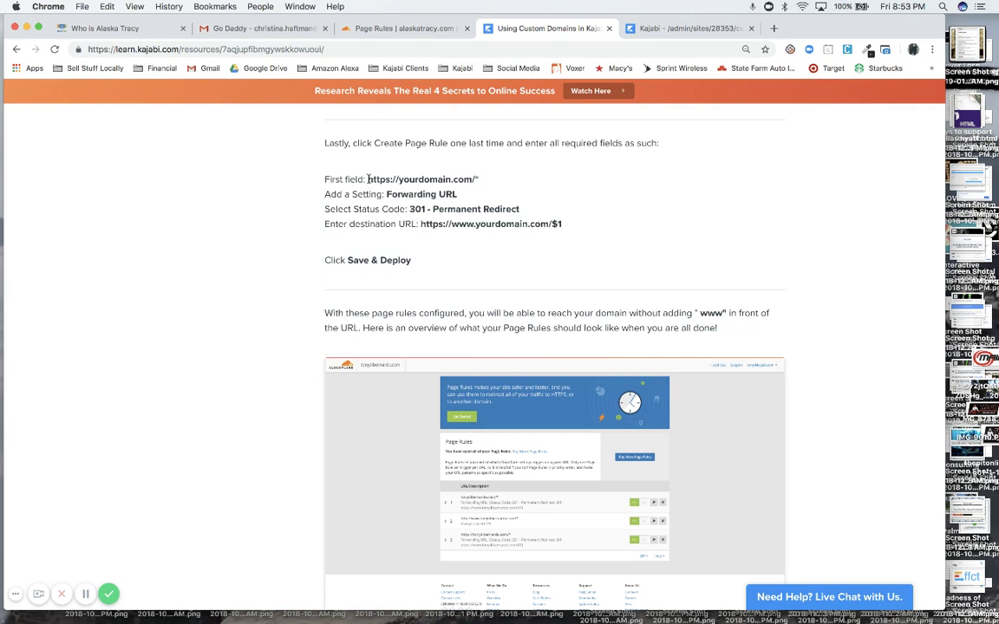
{"action": "left_click_drag", "start_coordinate": [367, 179], "coordinate": [477, 177]}
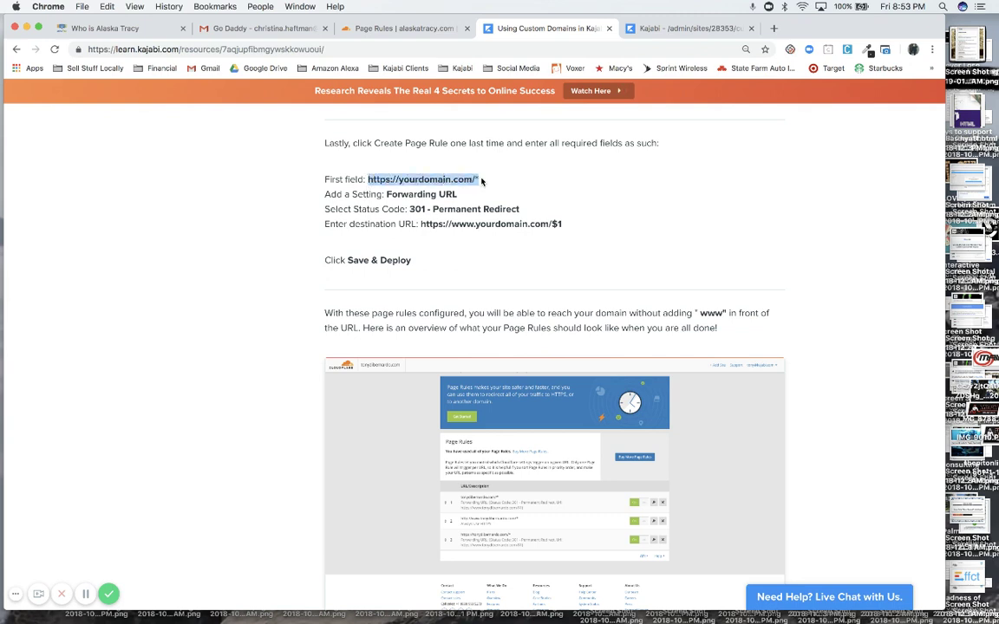
{"action": "left_click", "coordinate": [417, 28]}
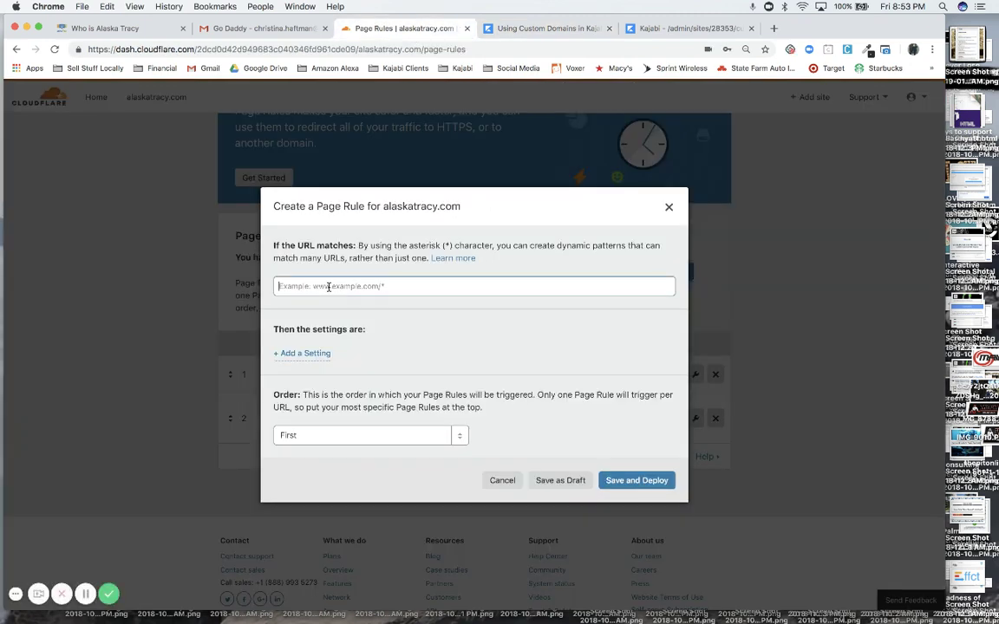
{"action": "type", "text": "https://yourdomain.com/*"}
{"action": "key", "text": "BackSpace"}
{"action": "key", "text": "BackSpace"}
{"action": "key", "text": "BackSpace"}
{"action": "key", "text": "BackSpace"}
{"action": "key", "text": "BackSpace"}
{"action": "key", "text": "BackSpace"}
{"action": "key", "text": "BackSpace"}
{"action": "key", "text": "BackSpace"}
{"action": "key", "text": "BackSpace"}
{"action": "key", "text": "BackSpace"}
{"action": "type", "text": "alaskatracy"}
- Add a Forwarding URL setting with 301 Permanent Redirect
{"action": "left_click", "coordinate": [317, 354]}
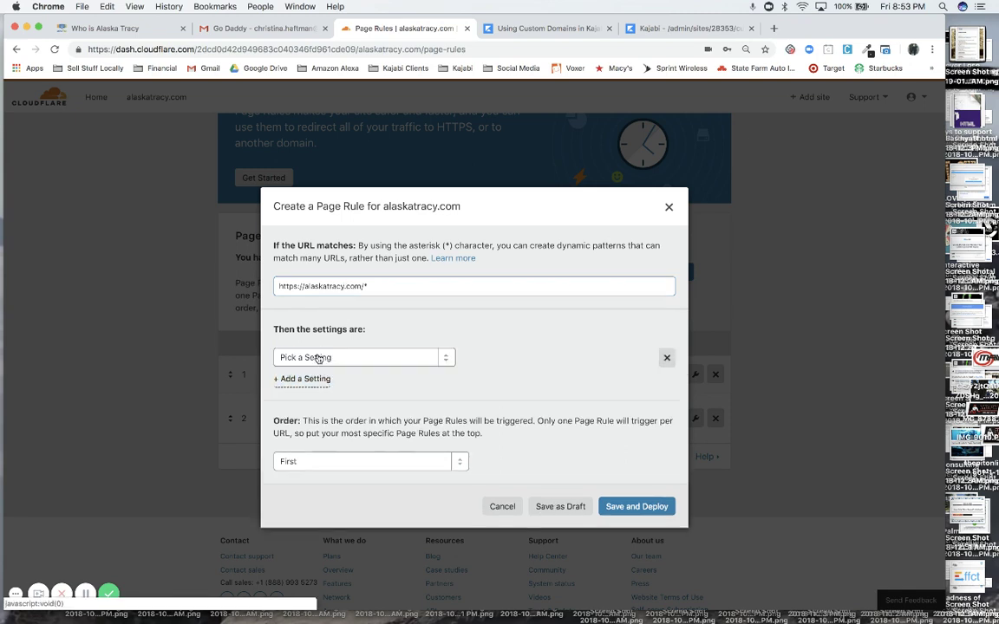
{"action": "left_click", "coordinate": [445, 357]}
{"action": "scroll", "coordinate": [372, 430], "scroll_direction": "down", "scroll_amount": 3}
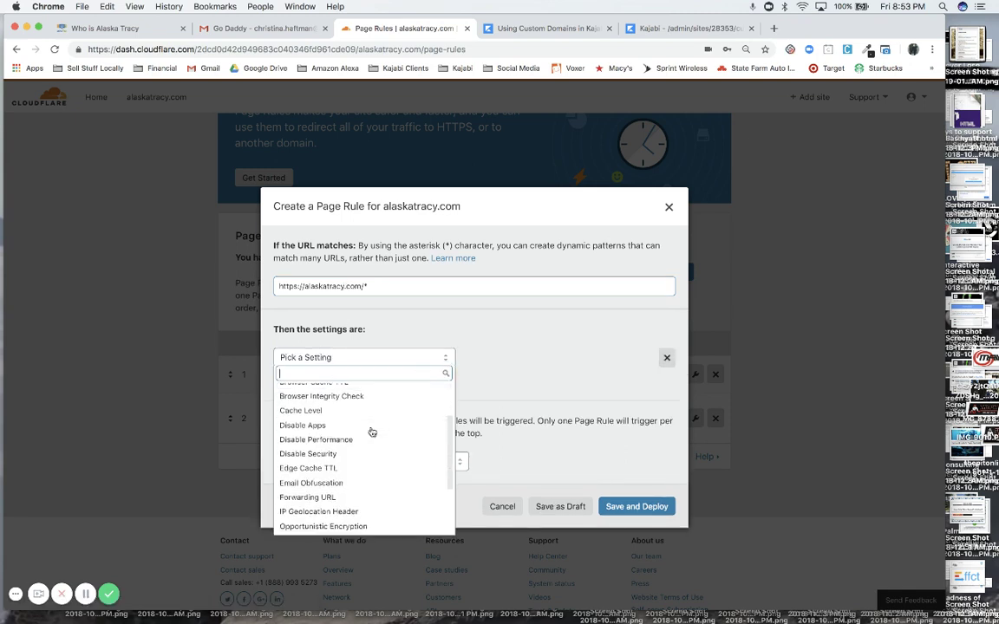
{"action": "scroll", "coordinate": [372, 433], "scroll_direction": "down", "scroll_amount": 5}
{"action": "left_click", "coordinate": [372, 439]}
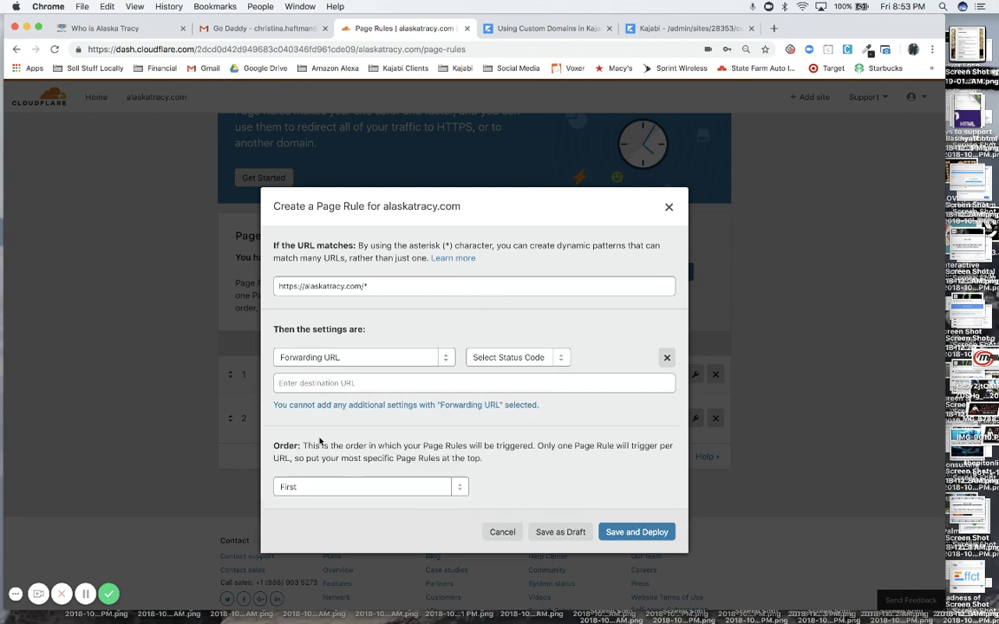
{"action": "left_click", "coordinate": [560, 357]}
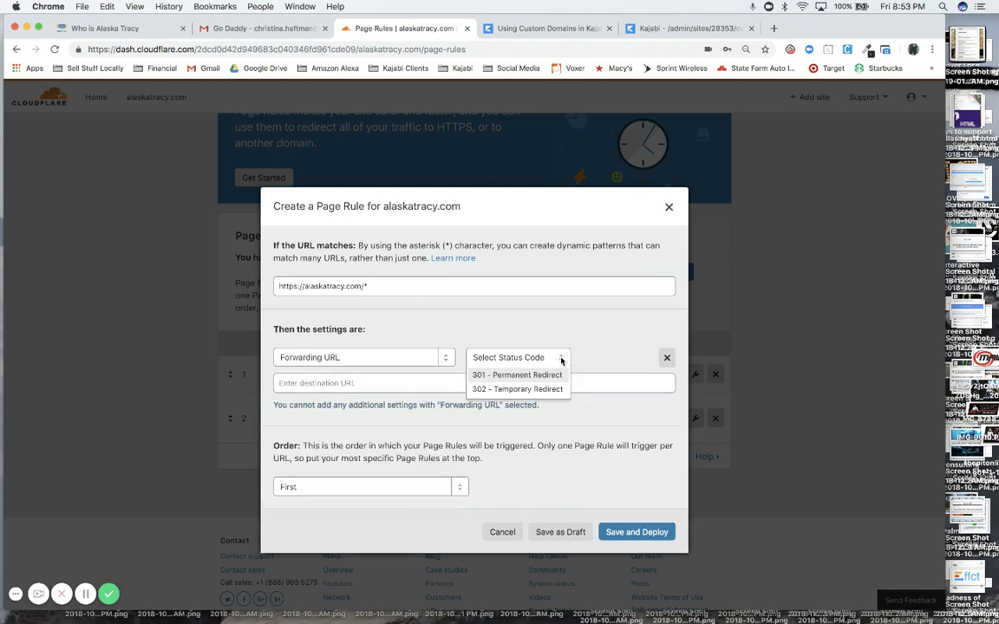
{"action": "left_click", "coordinate": [507, 376]}
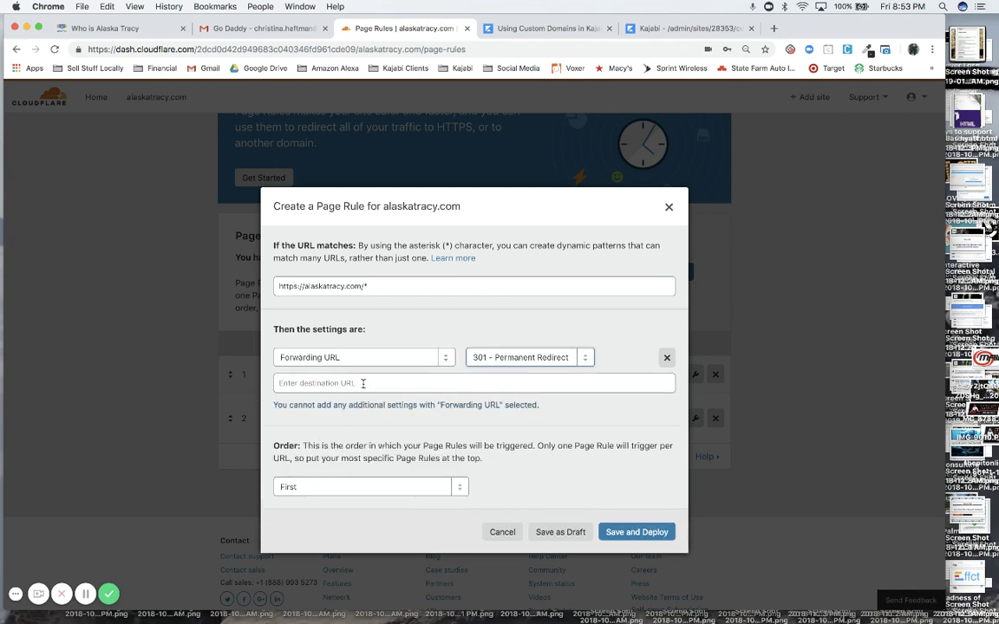
{"action": "left_click", "coordinate": [473, 31]}
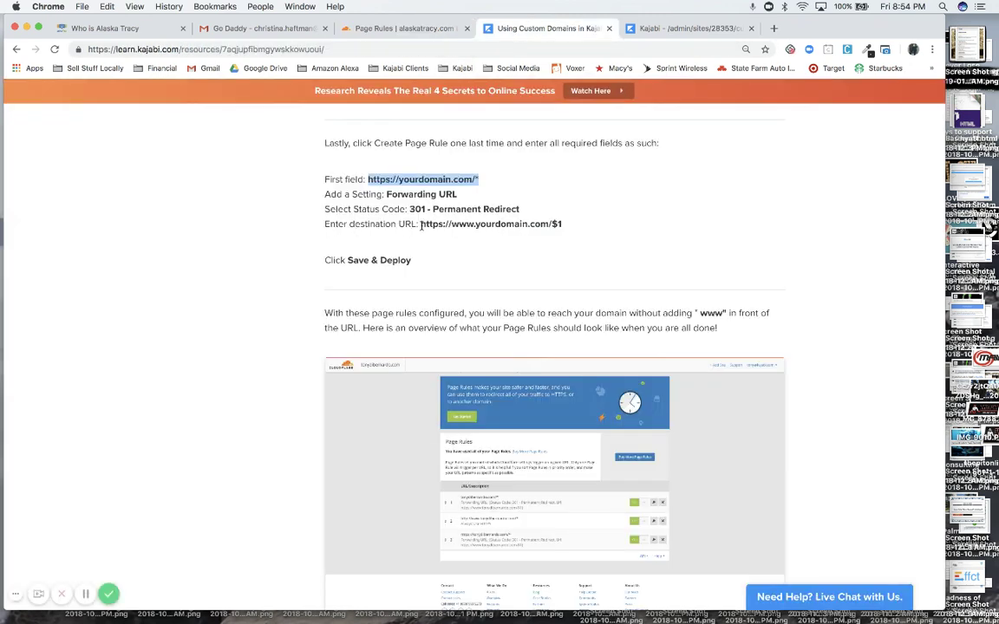
{"action": "left_click_drag", "start_coordinate": [421, 224], "coordinate": [587, 228]}
{"action": "key", "text": "super+c"}
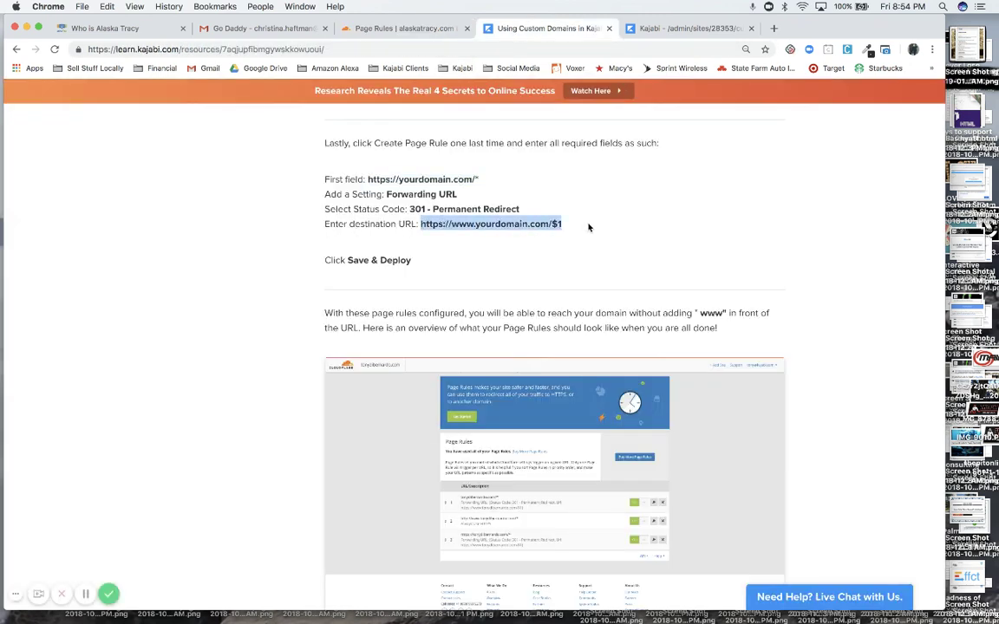
{"action": "left_click", "coordinate": [398, 33]}
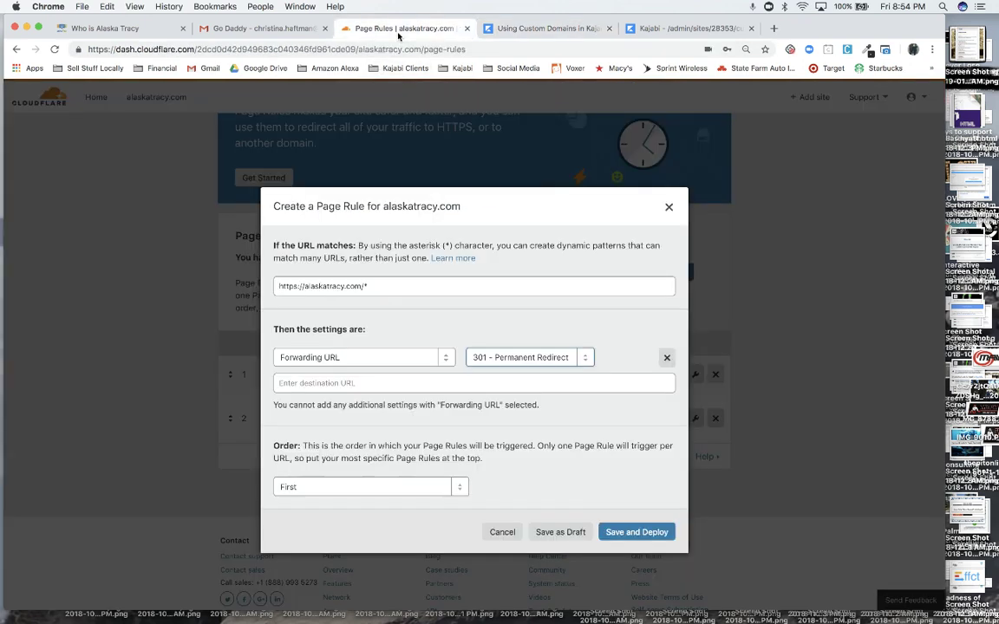
{"action": "left_click", "coordinate": [306, 382]}
{"action": "key", "text": "super+v"}
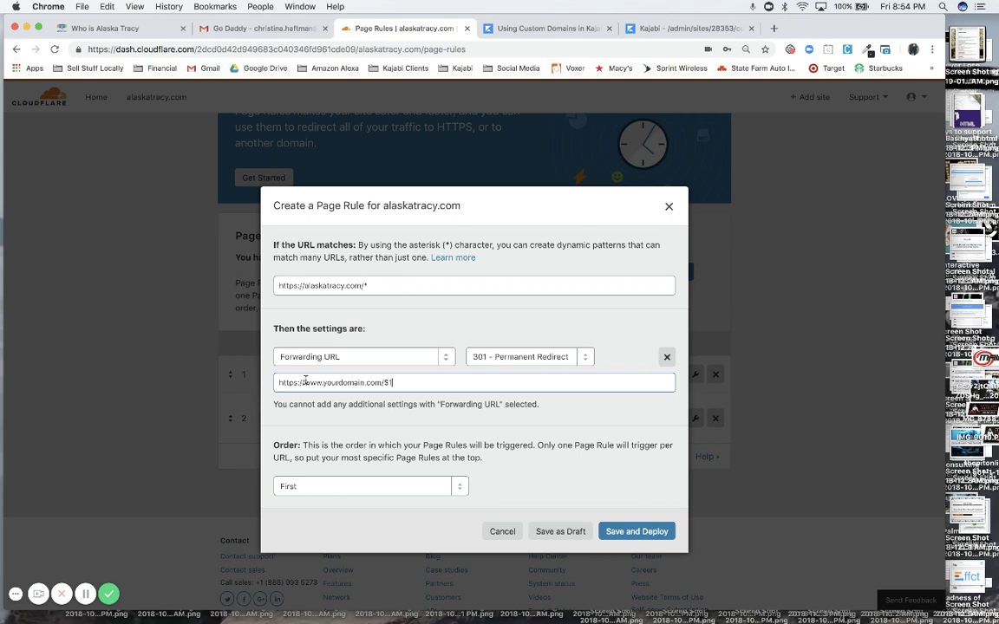
{"action": "left_click", "coordinate": [363, 382]}
{"action": "key", "text": "BackSpace"}
{"action": "key", "text": "BackSpace"}
{"action": "key", "text": "BackSpace"}
{"action": "key", "text": "BackSpace"}
{"action": "key", "text": "BackSpace"}
{"action": "key", "text": "BackSpace"}
{"action": "key", "text": "BackSpace"}
{"action": "key", "text": "BackSpace"}
{"action": "key", "text": "BackSpace"}
{"action": "key", "text": "BackSpace"}
{"action": "type", "text": "a"}
{"action": "type", "text": "laskatracy"}
{"action": "type", "text": "y"}
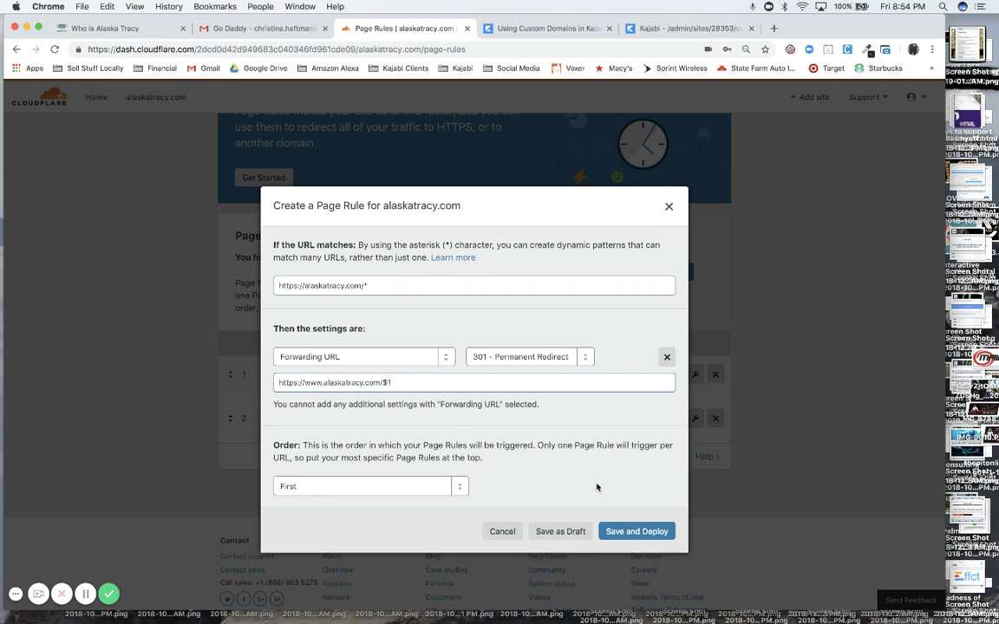
{"action": "left_click", "coordinate": [628, 533]}
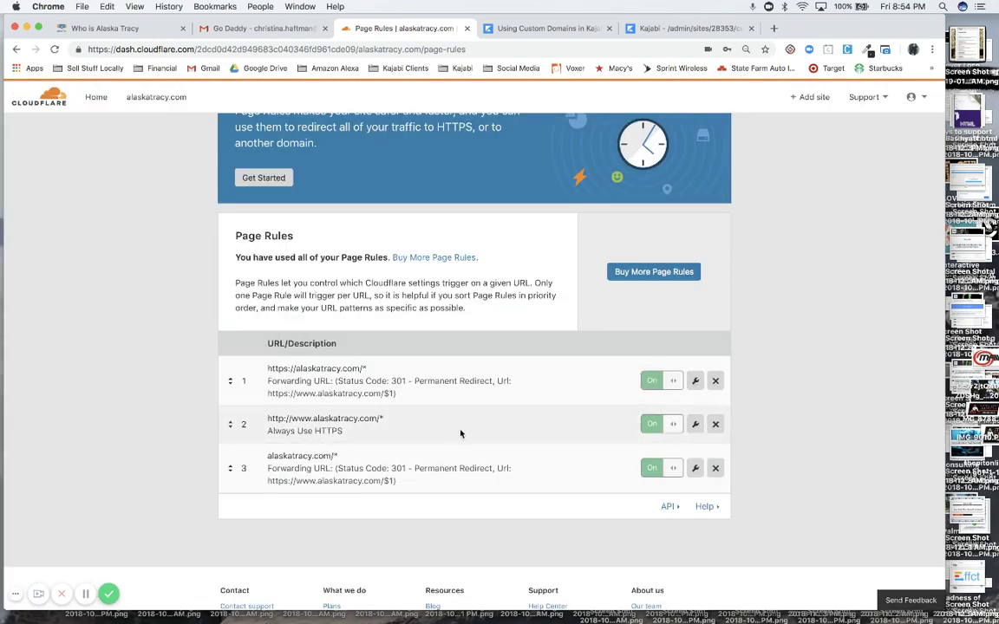
{"action": "left_click", "coordinate": [532, 28]}
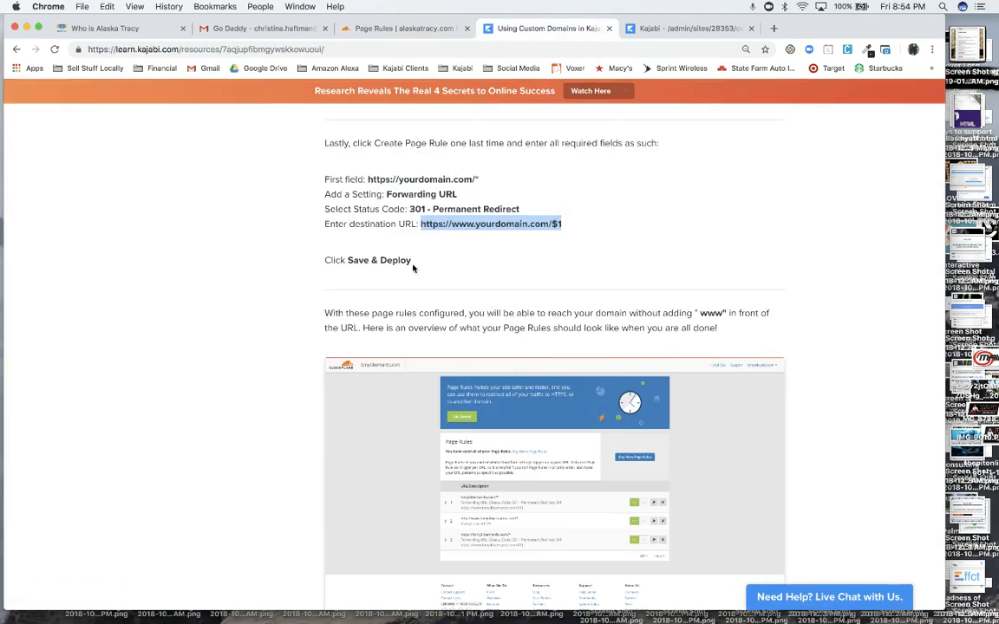
{"action": "scroll", "coordinate": [442, 309], "scroll_direction": "down", "scroll_amount": 3}
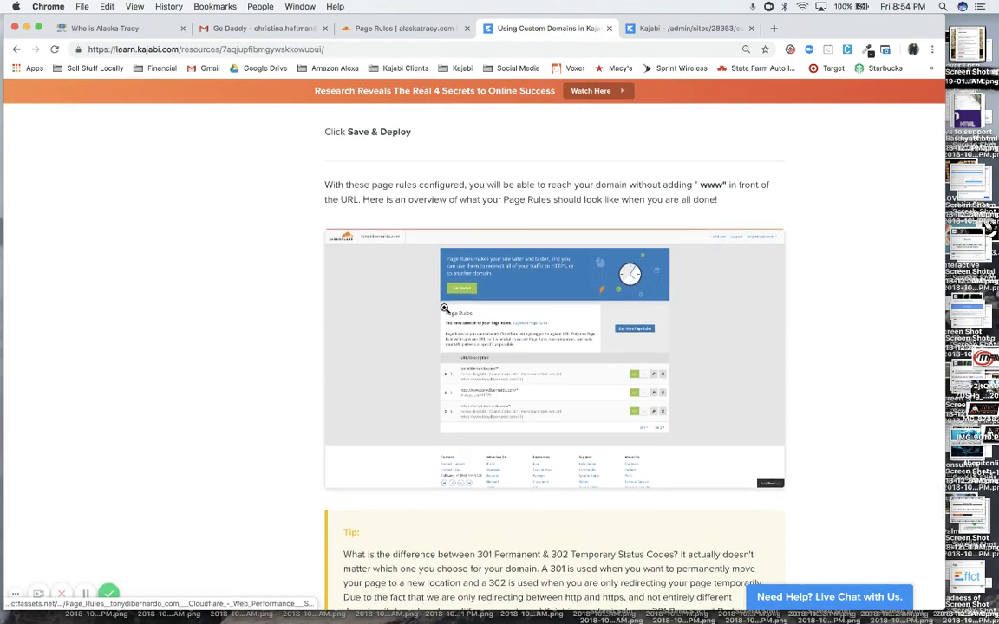
{"action": "scroll", "coordinate": [444, 308], "scroll_direction": "down", "scroll_amount": 1}
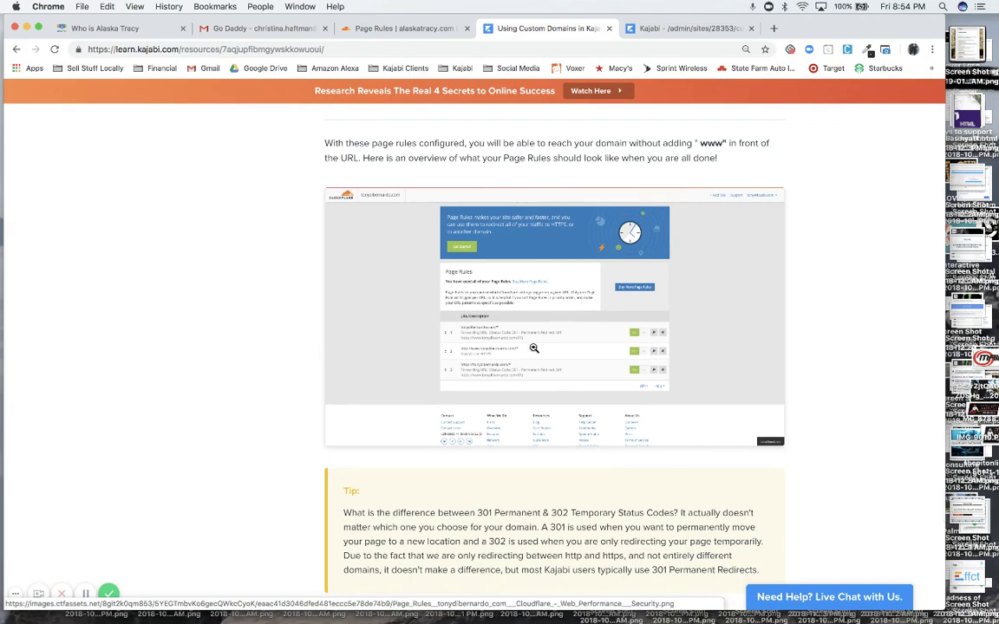
{"action": "key", "text": "super+equal"}
{"action": "key", "text": "super+equal"}
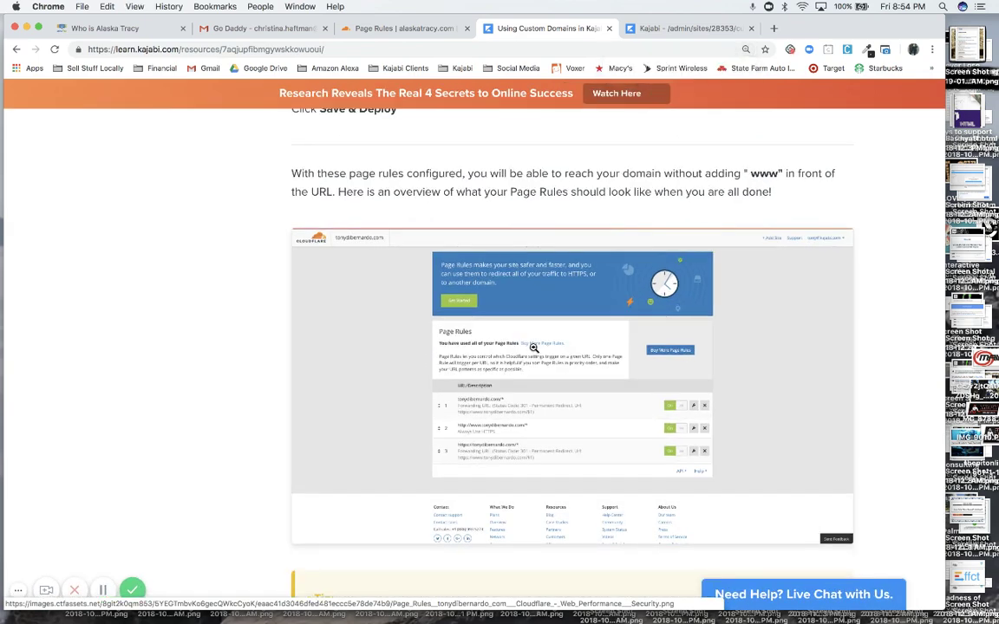
{"action": "key", "text": "super+equal"}
{"action": "scroll", "coordinate": [556, 395], "scroll_direction": "down", "scroll_amount": 5}
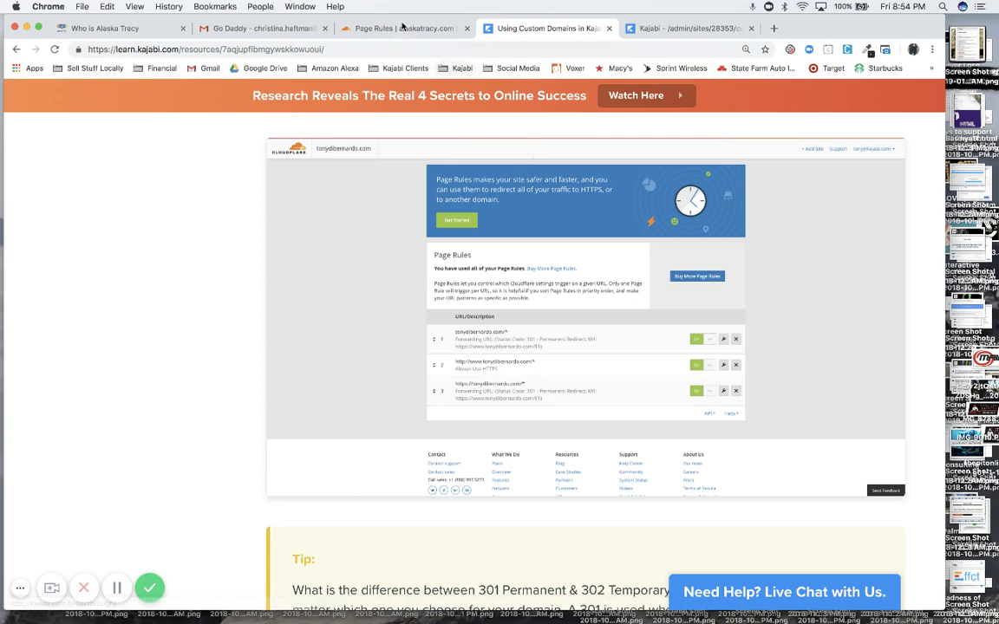
{"action": "left_click", "coordinate": [403, 28]}
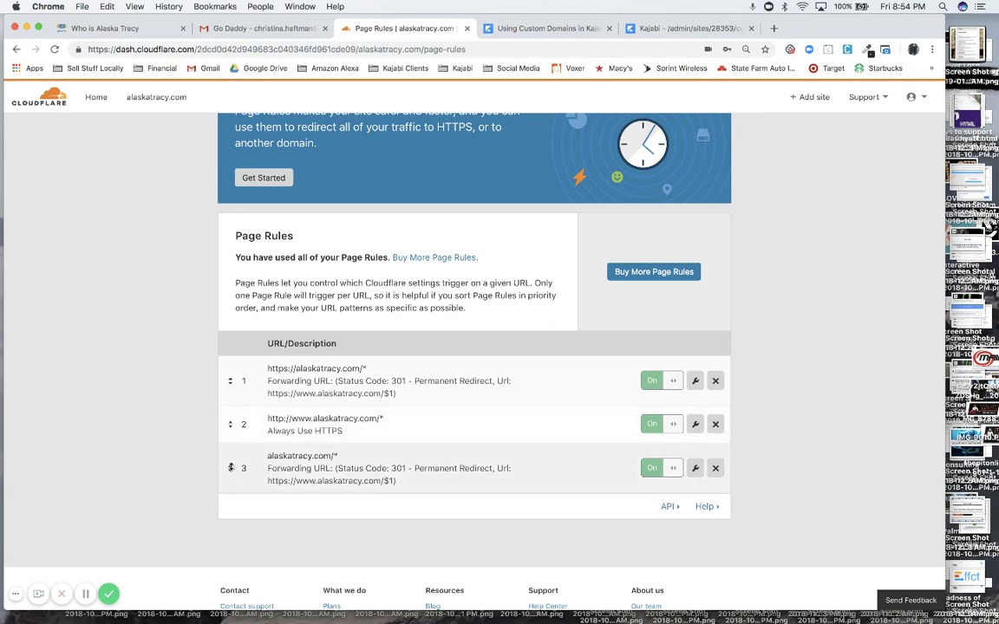
- Drag the alaskatracy.com/* forwarding rule above the Always Use HTTPS rule into first position
{"action": "left_click_drag", "start_coordinate": [231, 468], "coordinate": [225, 361]}
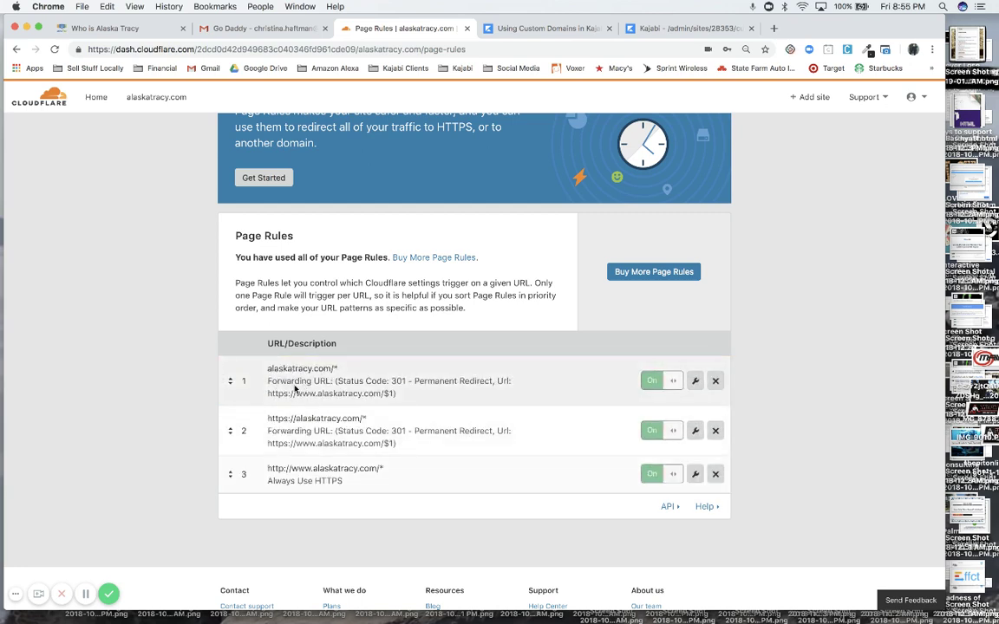
{"action": "left_click_drag", "start_coordinate": [232, 473], "coordinate": [224, 407]}
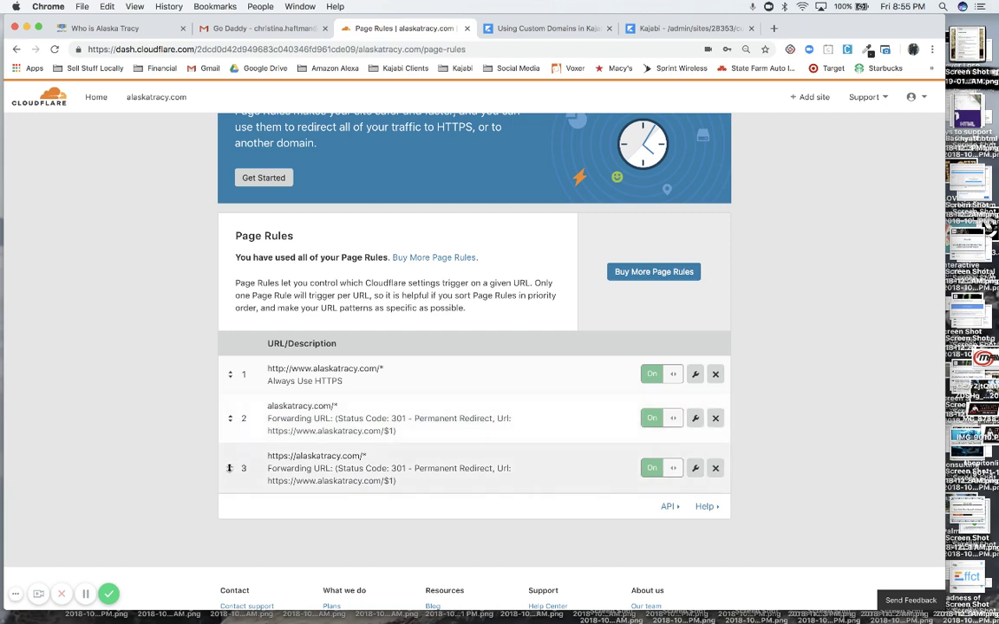
{"action": "left_click_drag", "start_coordinate": [230, 468], "coordinate": [231, 475]}
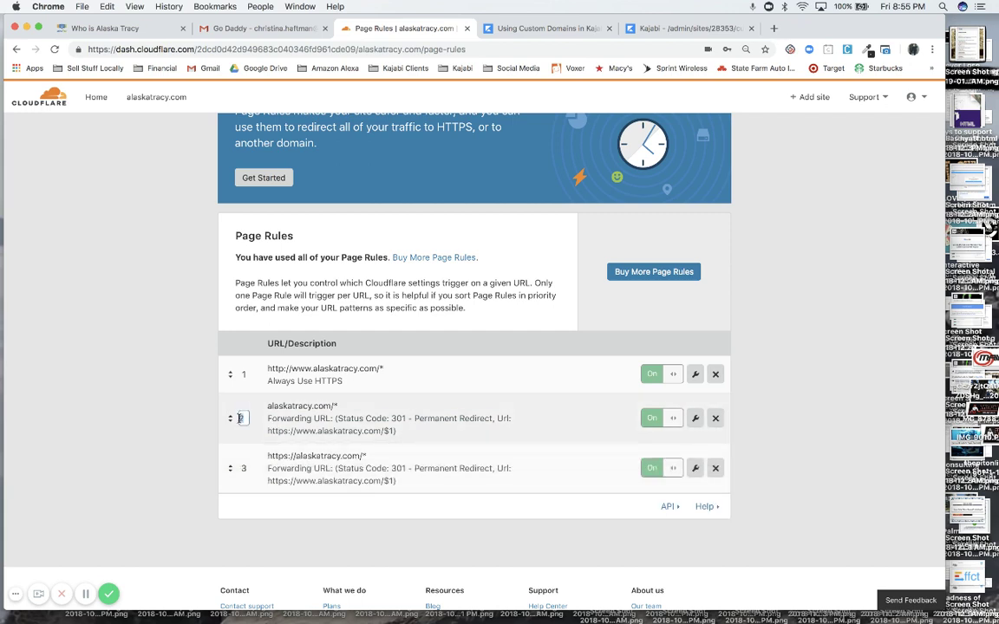
{"action": "left_click_drag", "start_coordinate": [230, 421], "coordinate": [225, 351]}
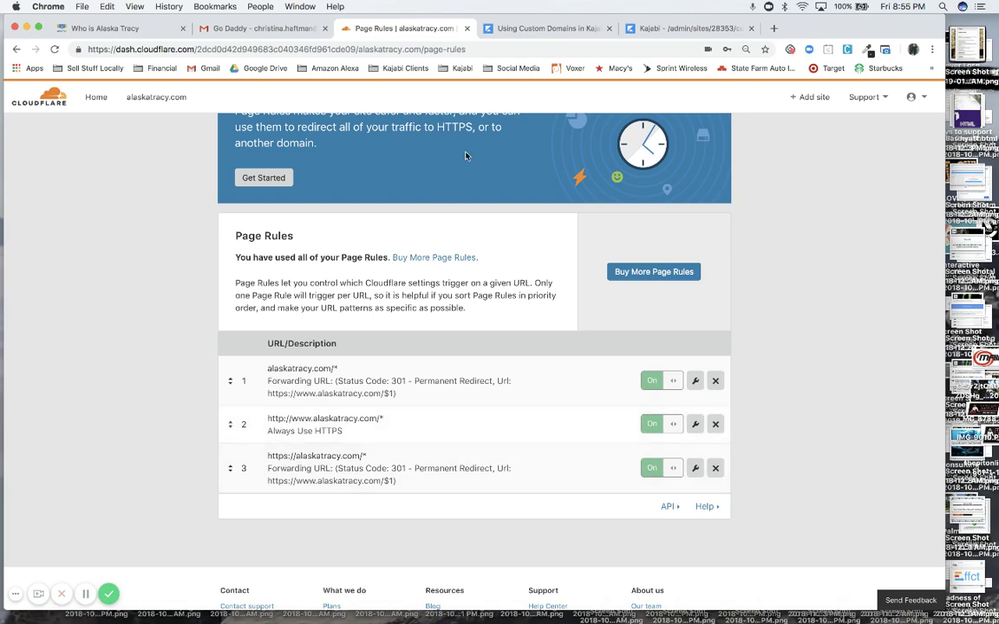
{"action": "left_click", "coordinate": [539, 28]}
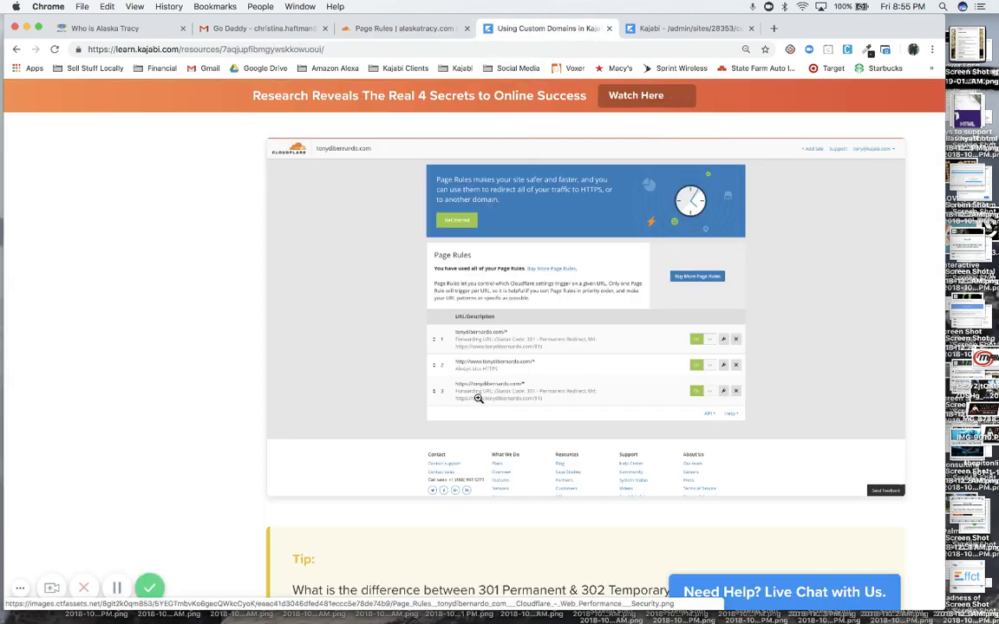
{"action": "scroll", "coordinate": [478, 398], "scroll_direction": "up", "scroll_amount": 1}
{"action": "scroll", "coordinate": [477, 398], "scroll_direction": "up", "scroll_amount": 1}
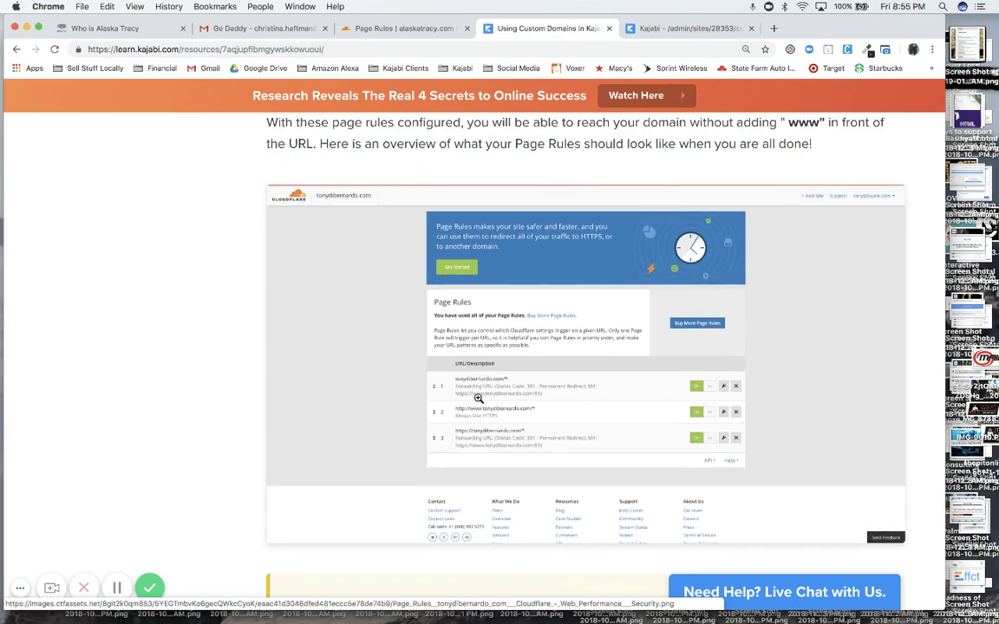
{"action": "key", "text": "super+minus"}
{"action": "key", "text": "super+minus"}
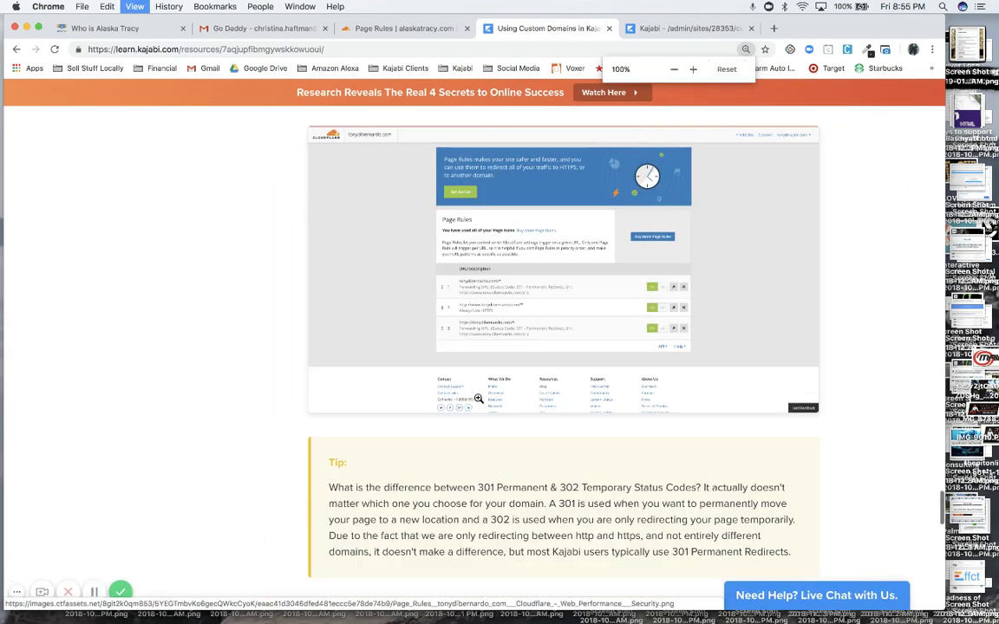
{"action": "scroll", "coordinate": [478, 398], "scroll_direction": "up", "scroll_amount": 10}
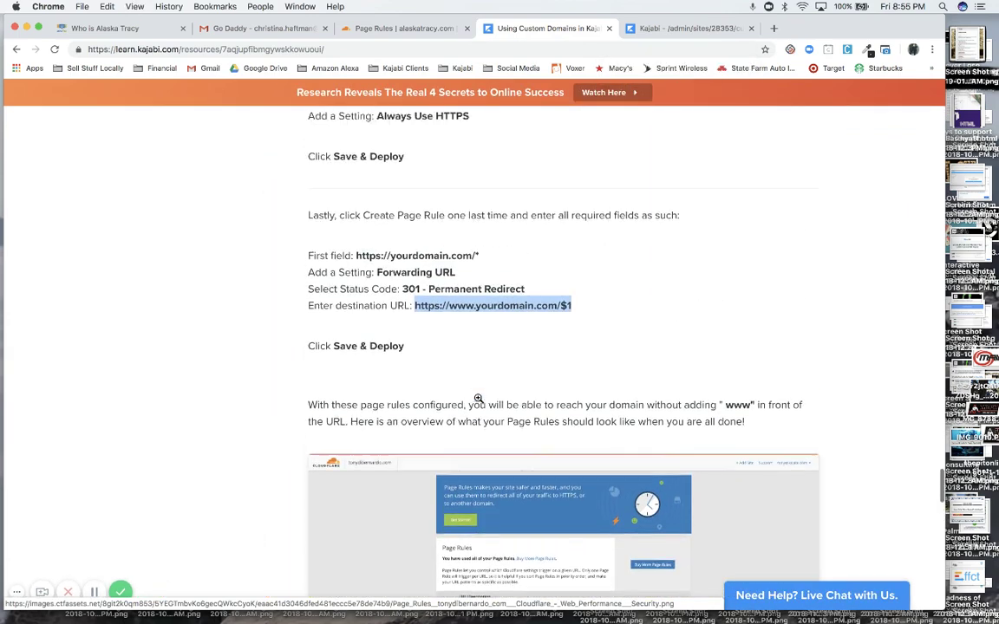
{"action": "left_click", "coordinate": [478, 401]}
{"action": "scroll", "coordinate": [486, 406], "scroll_direction": "up", "scroll_amount": 2}
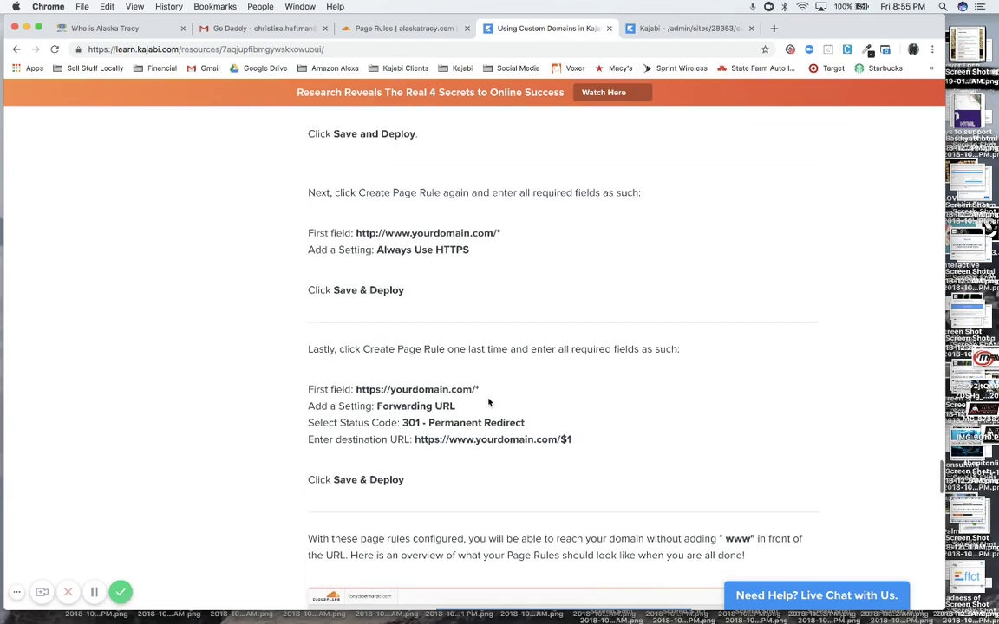
{"action": "scroll", "coordinate": [542, 193], "scroll_direction": "down", "scroll_amount": 10}
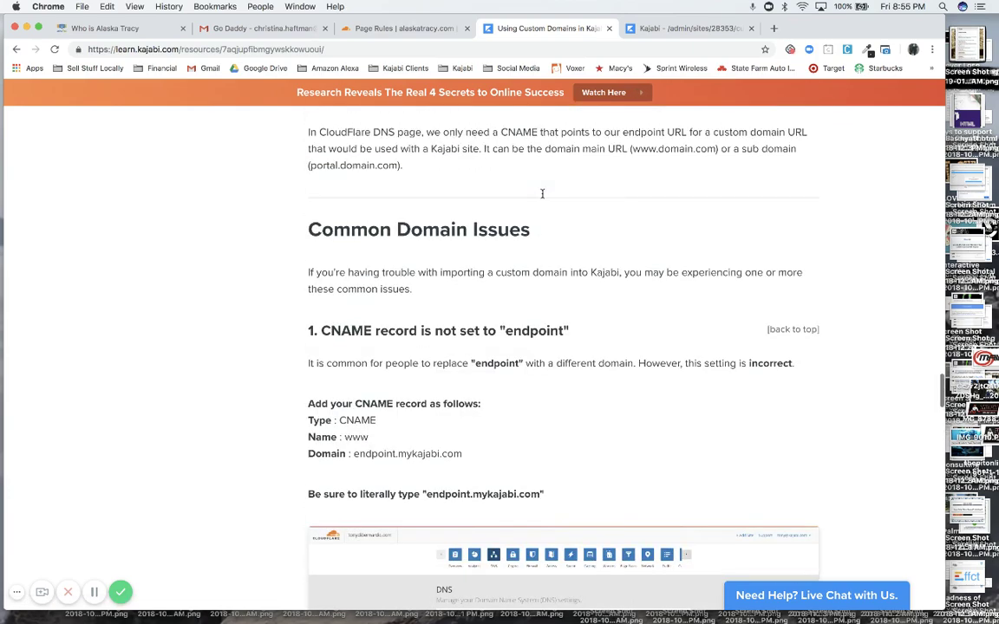
{"action": "scroll", "coordinate": [542, 193], "scroll_direction": "up", "scroll_amount": 20}
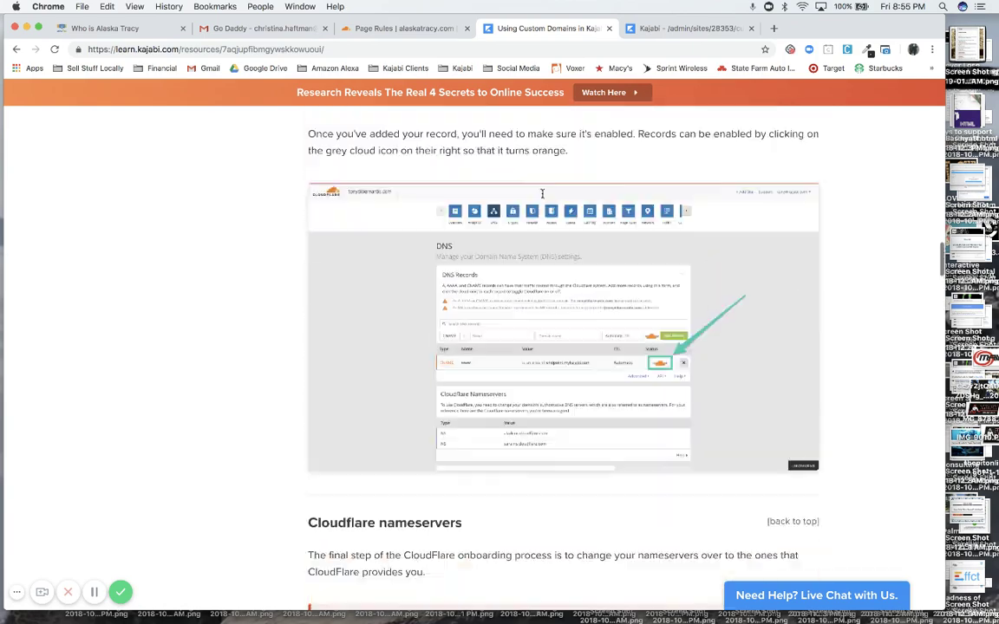
{"action": "scroll", "coordinate": [542, 194], "scroll_direction": "up", "scroll_amount": 20}
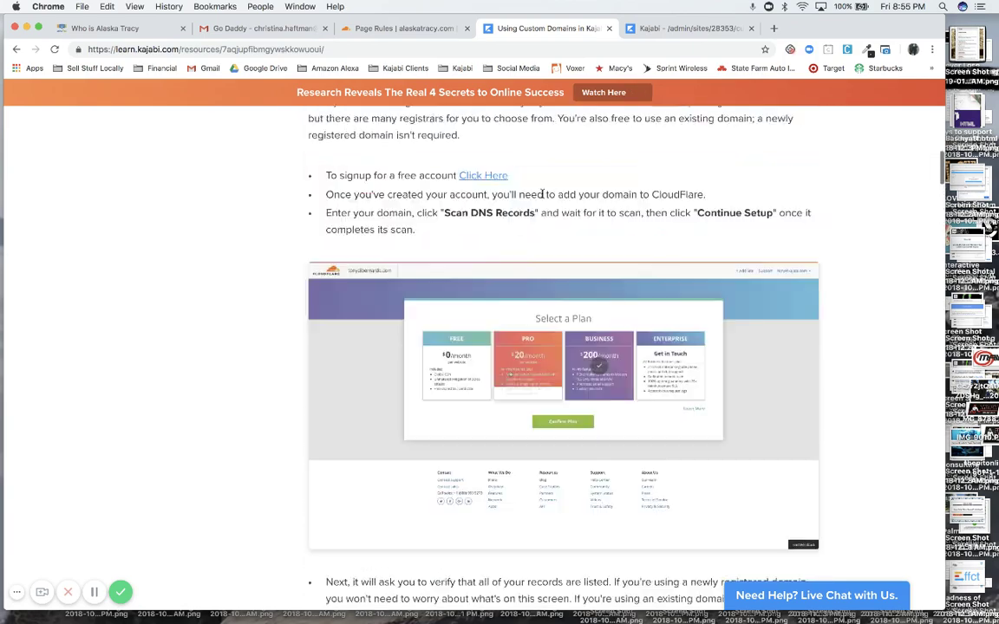
{"action": "scroll", "coordinate": [542, 198], "scroll_direction": "up", "scroll_amount": 10}
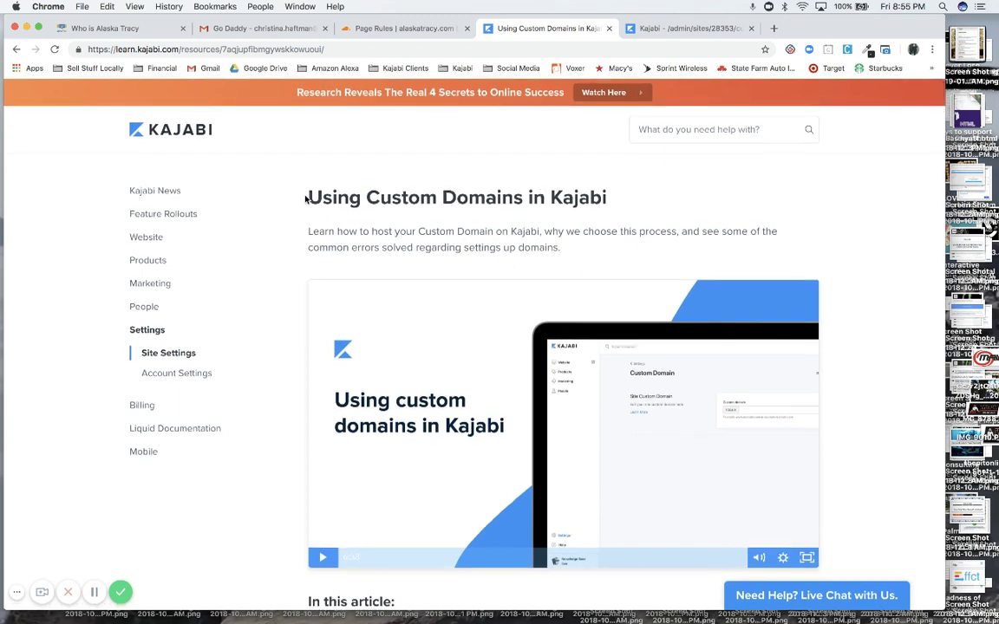
{"action": "left_click_drag", "start_coordinate": [443, 186], "coordinate": [638, 201]}
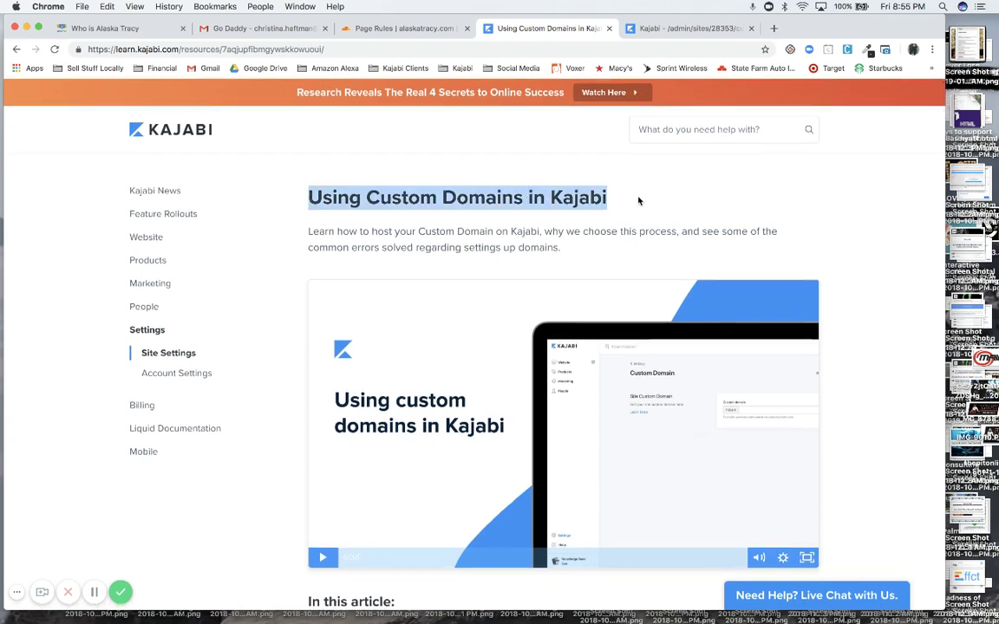
{"action": "left_click", "coordinate": [269, 250]}
{"action": "scroll", "coordinate": [268, 252], "scroll_direction": "down", "scroll_amount": 15}
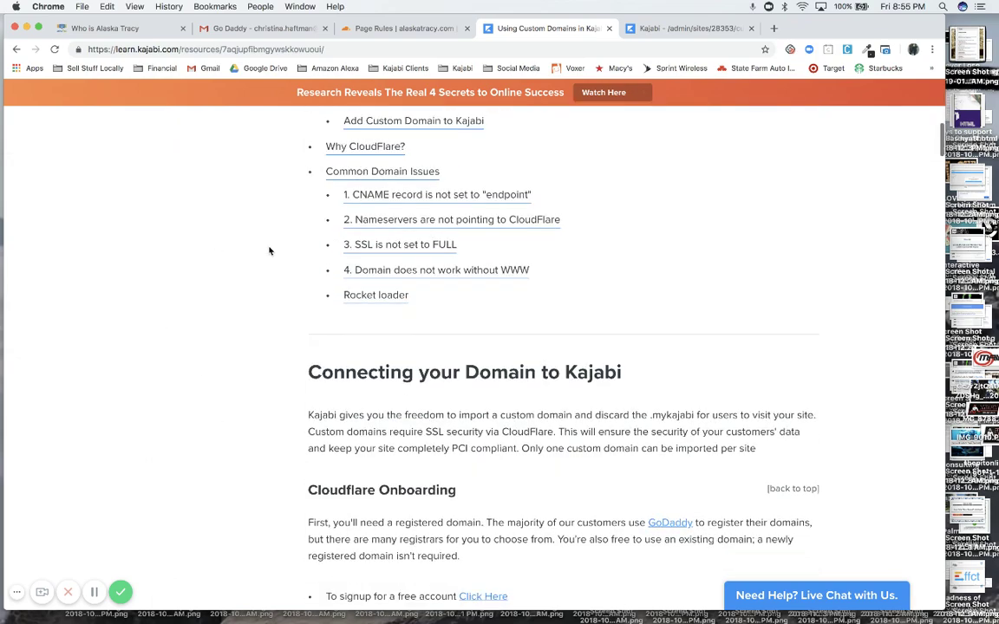
{"action": "scroll", "coordinate": [269, 251], "scroll_direction": "down", "scroll_amount": 15}
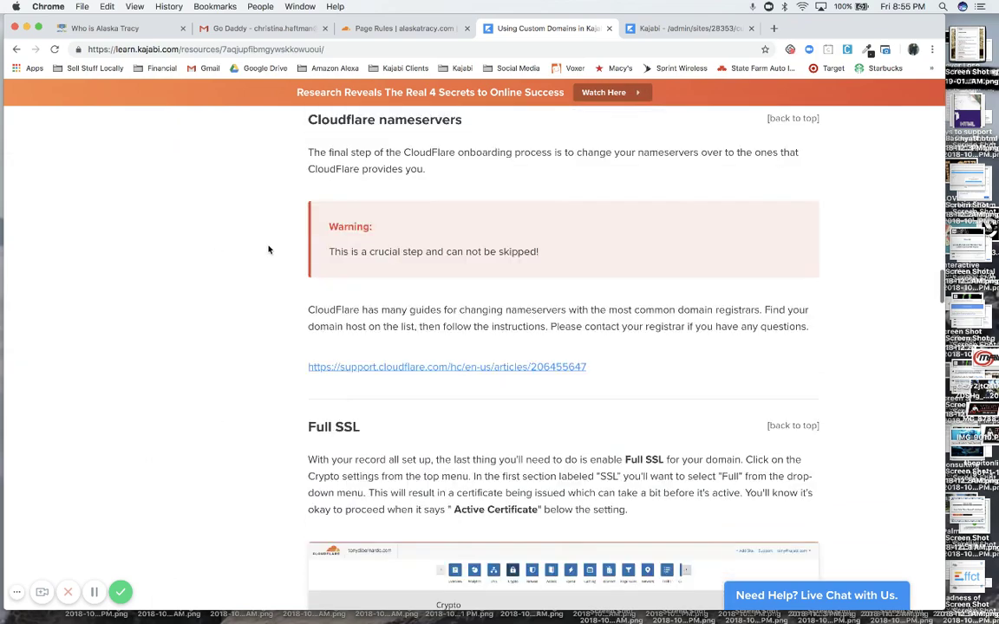
{"action": "scroll", "coordinate": [269, 250], "scroll_direction": "down", "scroll_amount": 15}
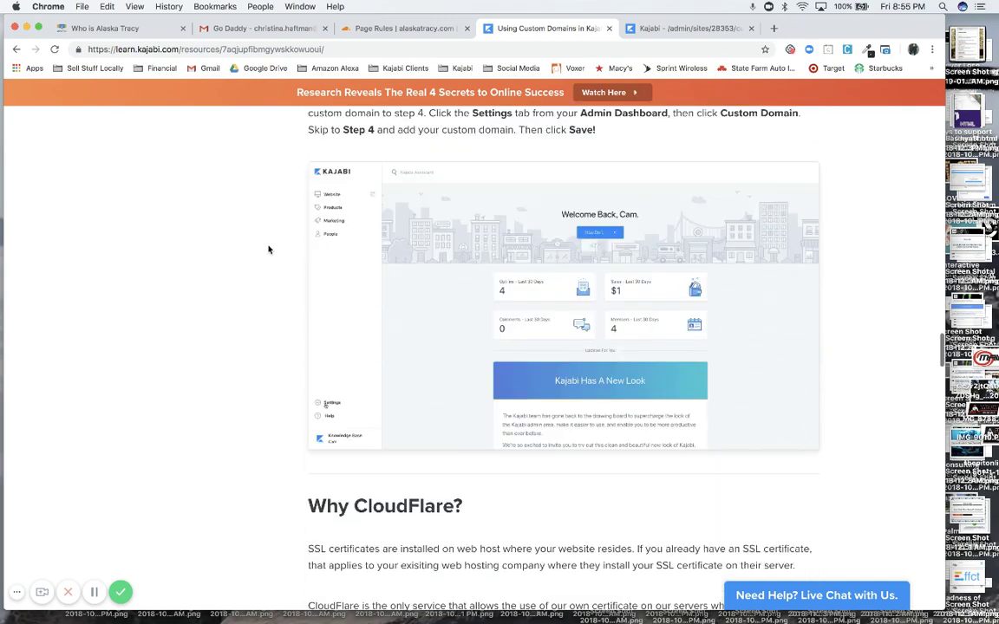
{"action": "scroll", "coordinate": [269, 249], "scroll_direction": "down", "scroll_amount": 3}
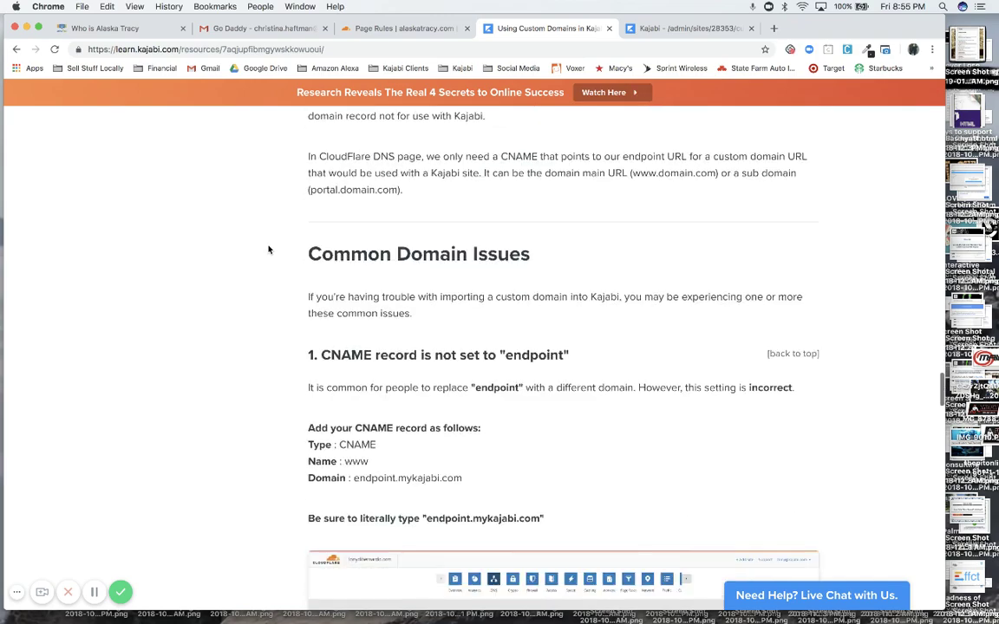
{"action": "scroll", "coordinate": [269, 249], "scroll_direction": "down", "scroll_amount": 15}
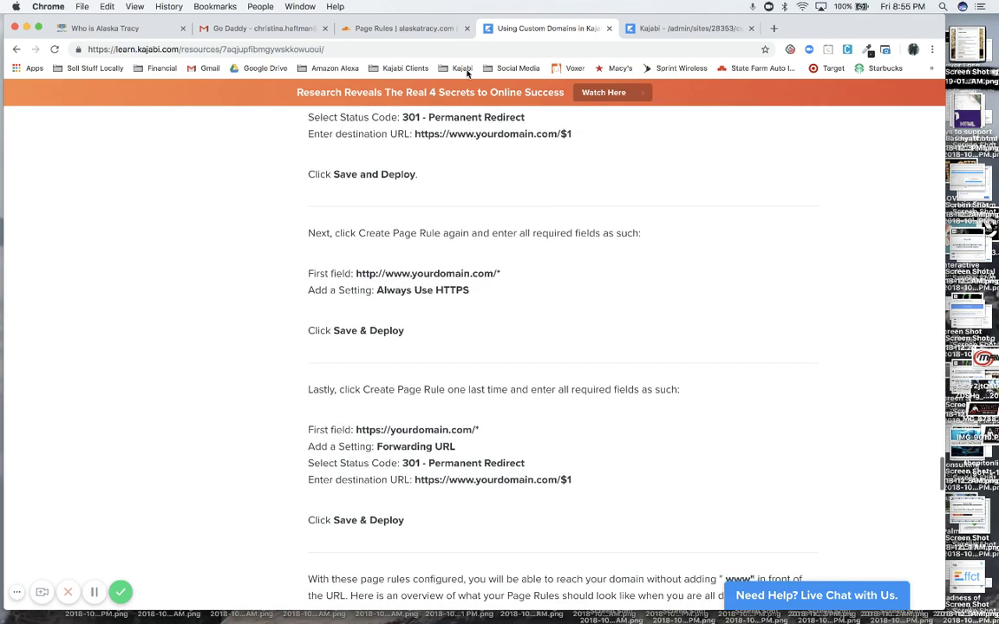
{"action": "scroll", "coordinate": [457, 128], "scroll_direction": "down", "scroll_amount": 5}
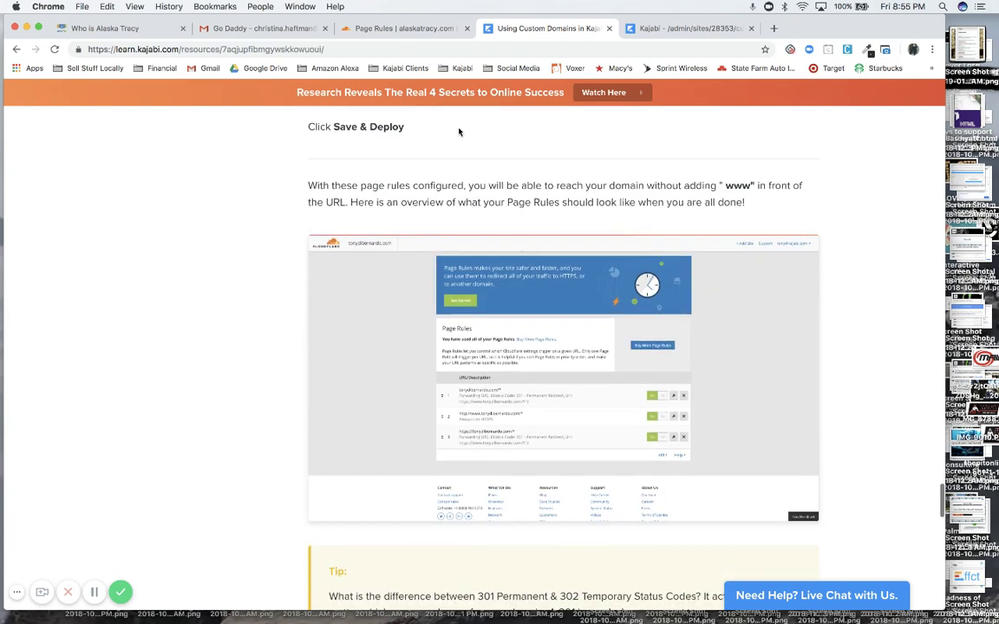
{"action": "scroll", "coordinate": [460, 132], "scroll_direction": "down", "scroll_amount": 1}
{"action": "left_click", "coordinate": [387, 31]}
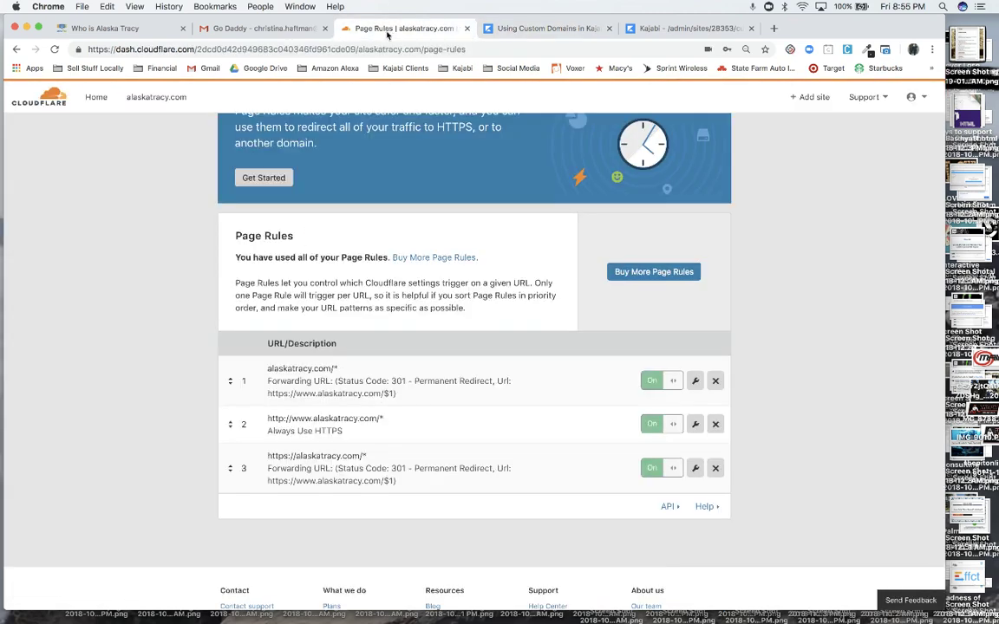
- View the DNS records, where www is a proxied CNAME to endpoint.mykajabi.com
{"action": "scroll", "coordinate": [413, 363], "scroll_direction": "up", "scroll_amount": 4}
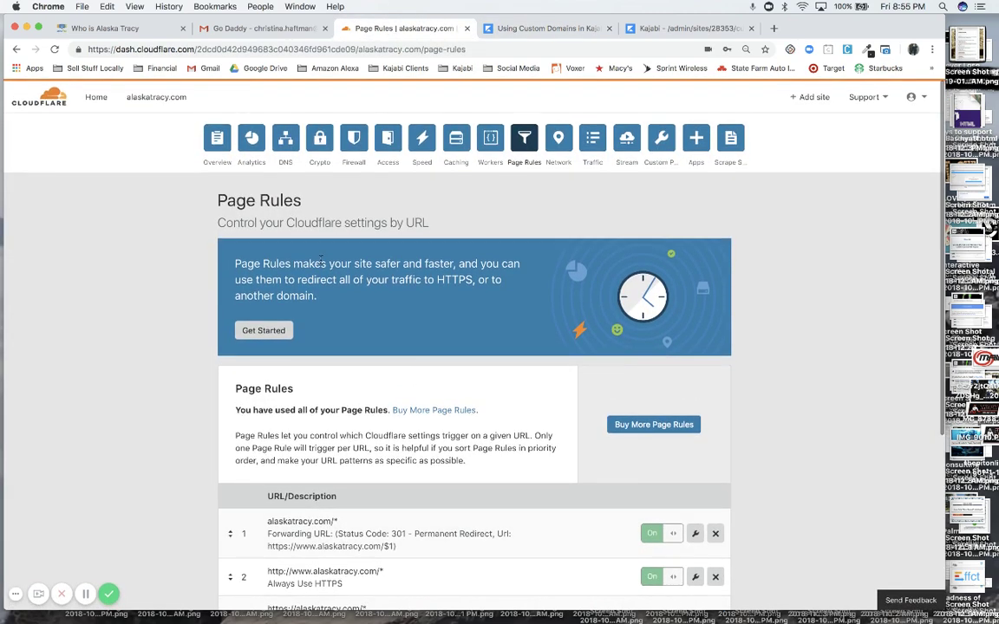
{"action": "left_click", "coordinate": [286, 141]}
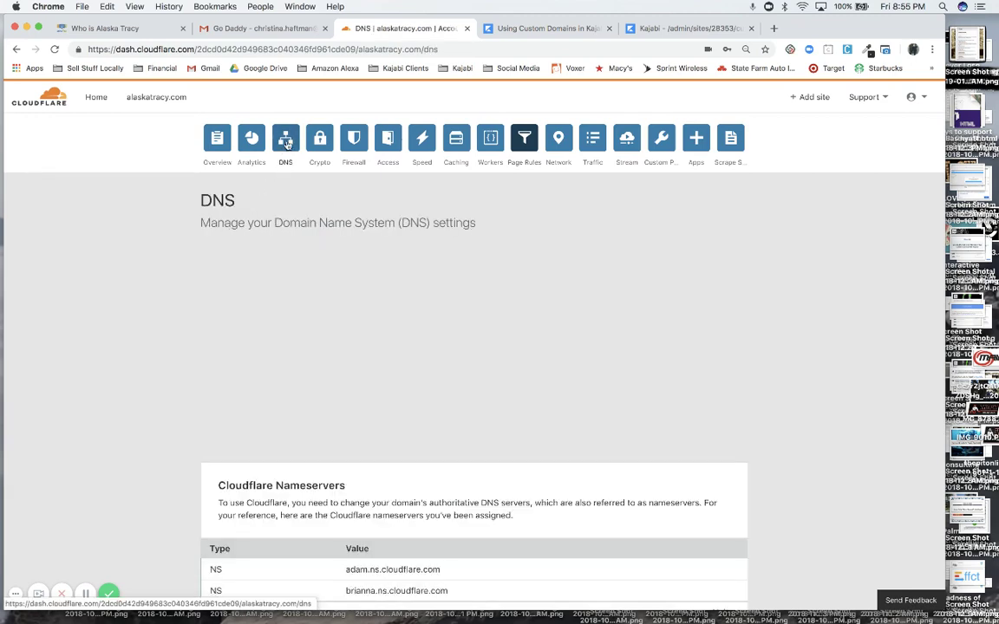
{"action": "scroll", "coordinate": [328, 339], "scroll_direction": "down", "scroll_amount": 2}
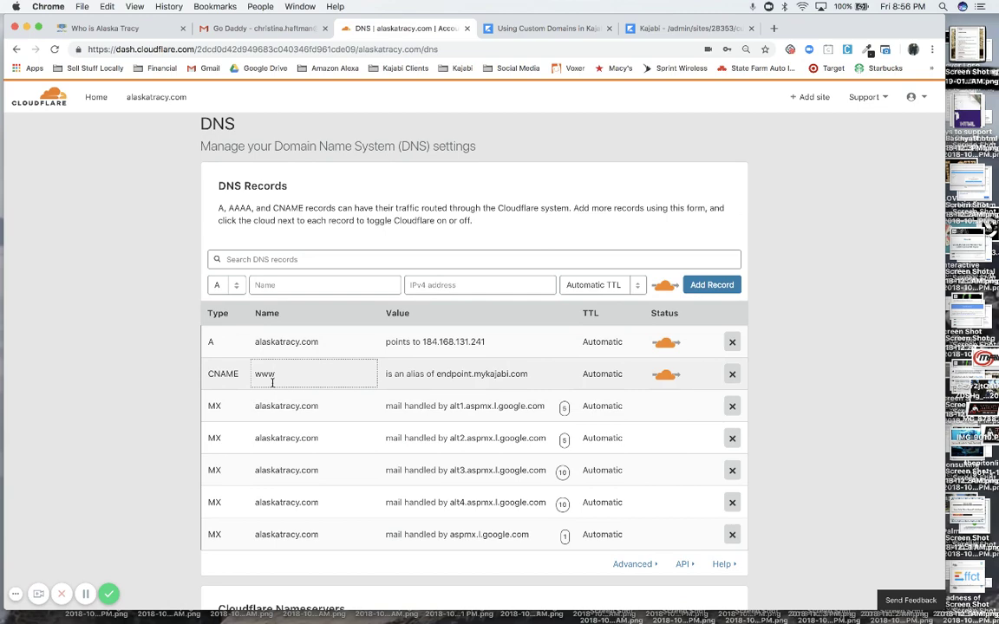
{"action": "scroll", "coordinate": [272, 382], "scroll_direction": "down", "scroll_amount": 1}
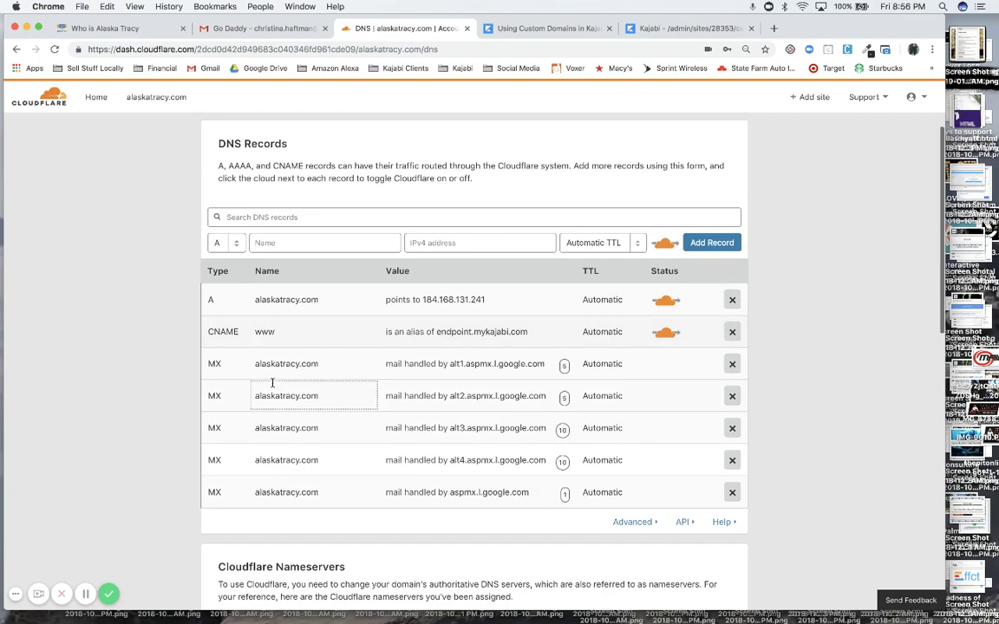
- Go back to the Kajabi custom domains article and find its CNAME setup instructions
{"action": "left_click", "coordinate": [568, 31]}
{"action": "scroll", "coordinate": [457, 299], "scroll_direction": "up", "scroll_amount": 15}
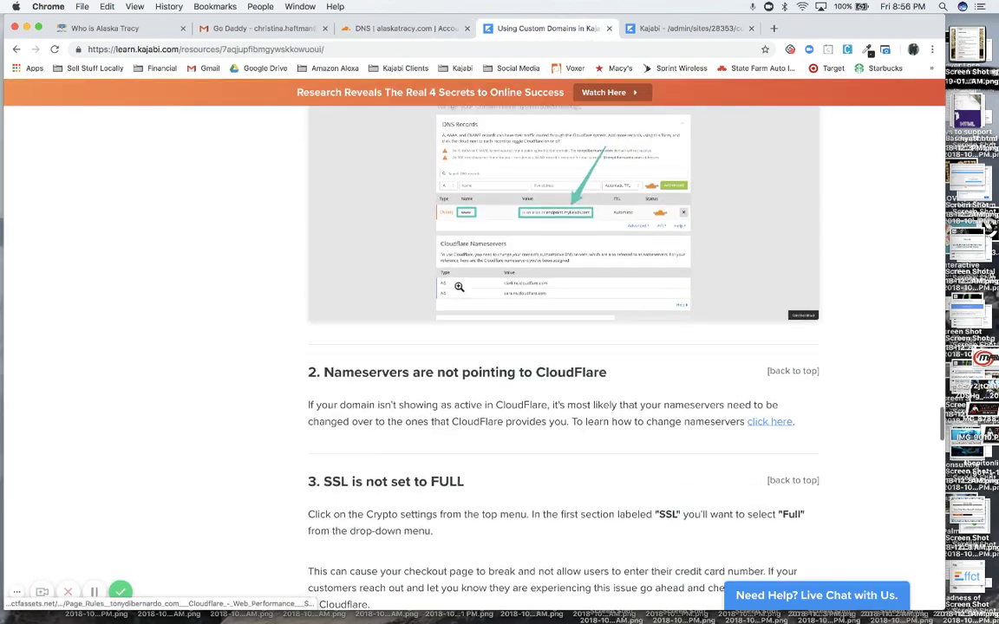
{"action": "scroll", "coordinate": [458, 287], "scroll_direction": "up", "scroll_amount": 10}
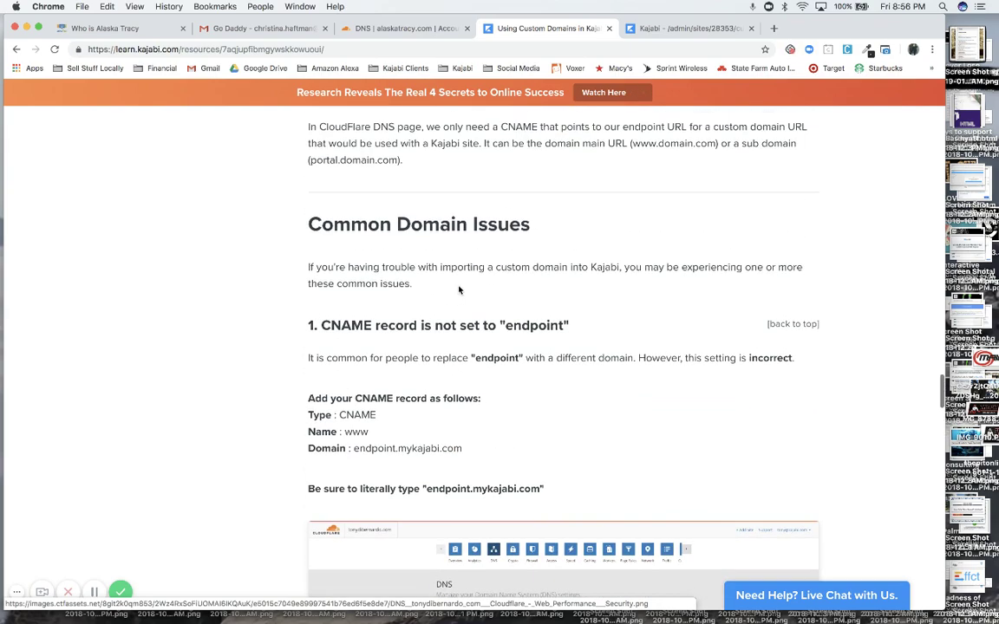
{"action": "scroll", "coordinate": [458, 288], "scroll_direction": "up", "scroll_amount": 10}
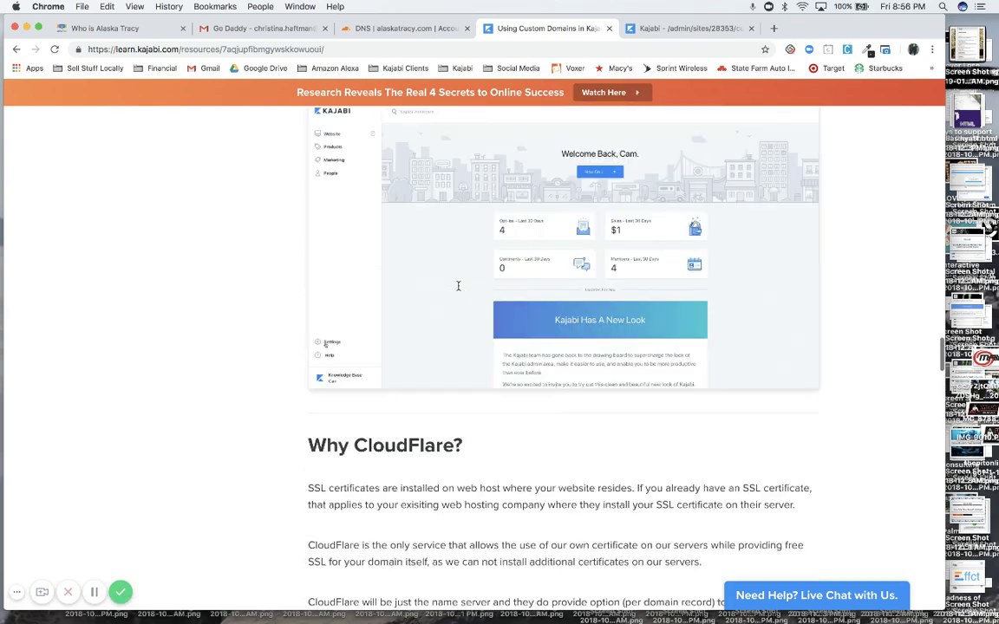
{"action": "scroll", "coordinate": [459, 286], "scroll_direction": "up", "scroll_amount": 10}
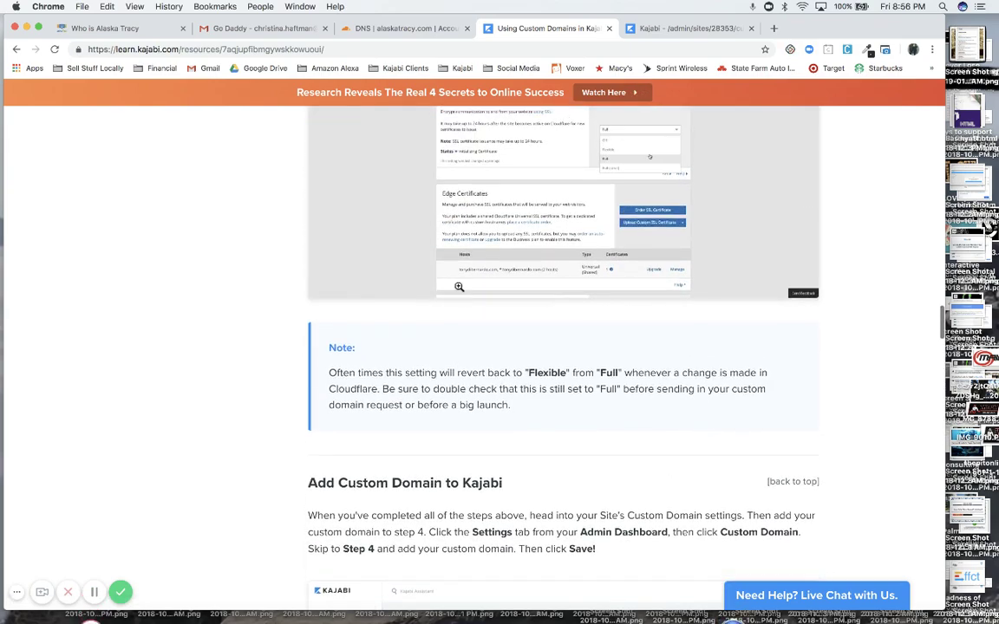
{"action": "scroll", "coordinate": [459, 287], "scroll_direction": "up", "scroll_amount": 10}
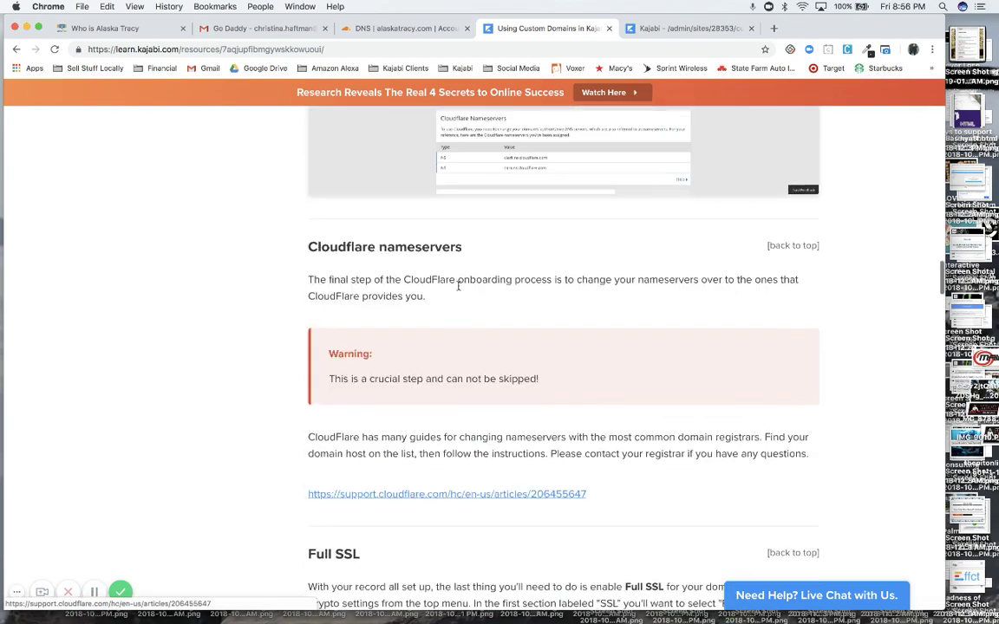
{"action": "scroll", "coordinate": [459, 287], "scroll_direction": "up", "scroll_amount": 10}
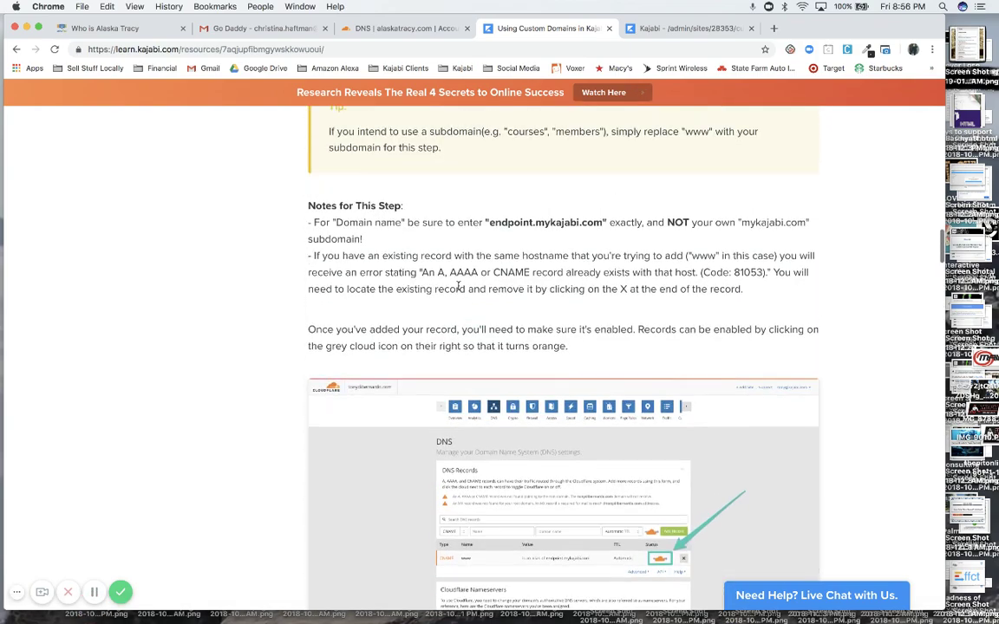
{"action": "scroll", "coordinate": [459, 286], "scroll_direction": "up", "scroll_amount": 10}
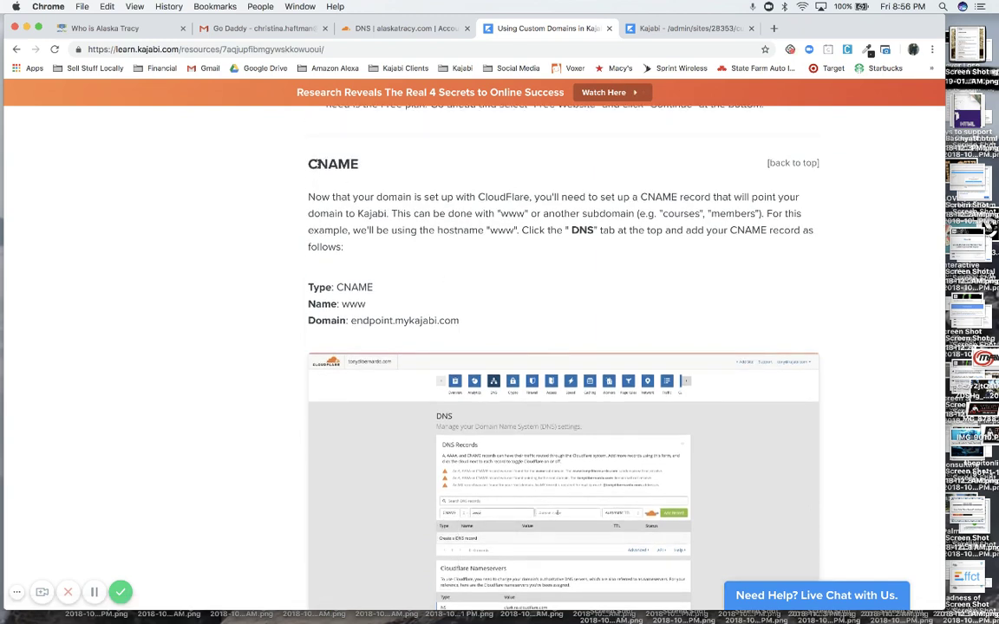
{"action": "left_click_drag", "start_coordinate": [308, 164], "coordinate": [482, 322]}
{"action": "left_click", "coordinate": [482, 322]}
- Check the www alias value endpoint.mykajabi.com and its screenshot, then return to Cloudflare DNS records
{"action": "scroll", "coordinate": [482, 322], "scroll_direction": "down", "scroll_amount": 1}
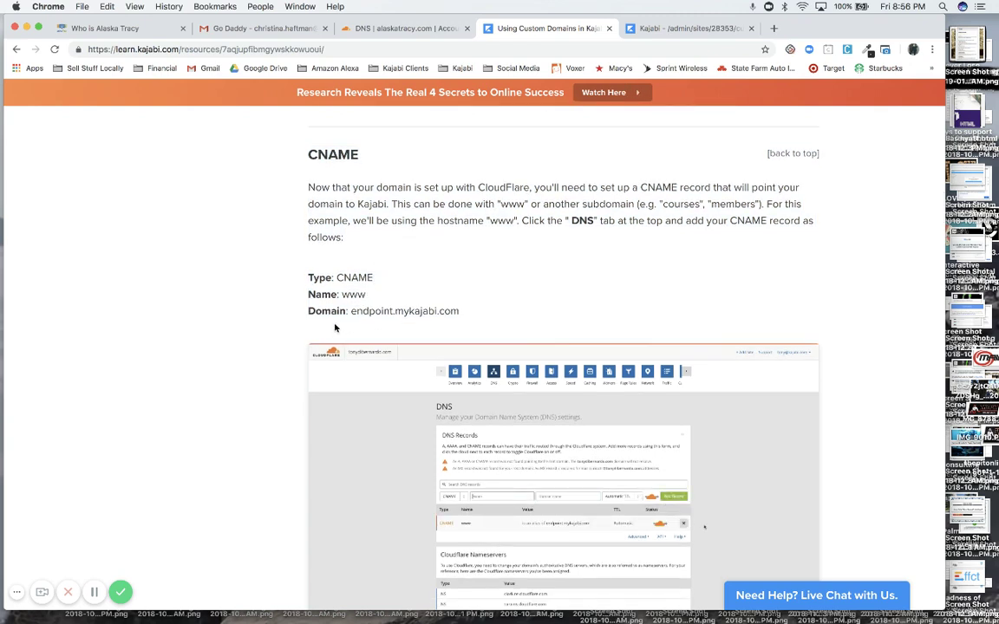
{"action": "left_click_drag", "start_coordinate": [352, 310], "coordinate": [466, 314]}
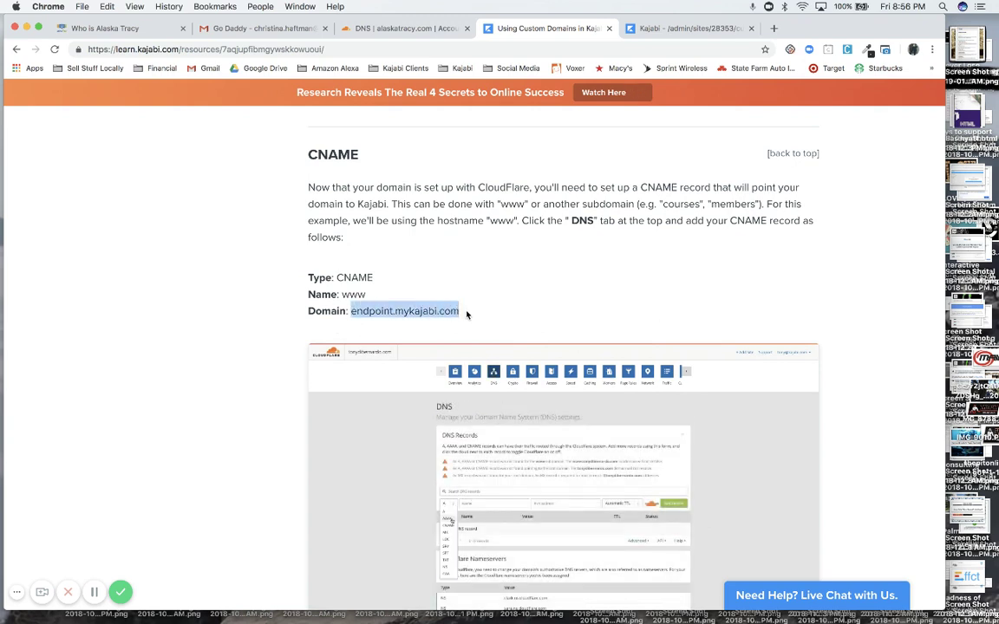
{"action": "left_click", "coordinate": [481, 309]}
{"action": "scroll", "coordinate": [483, 309], "scroll_direction": "down", "scroll_amount": 3}
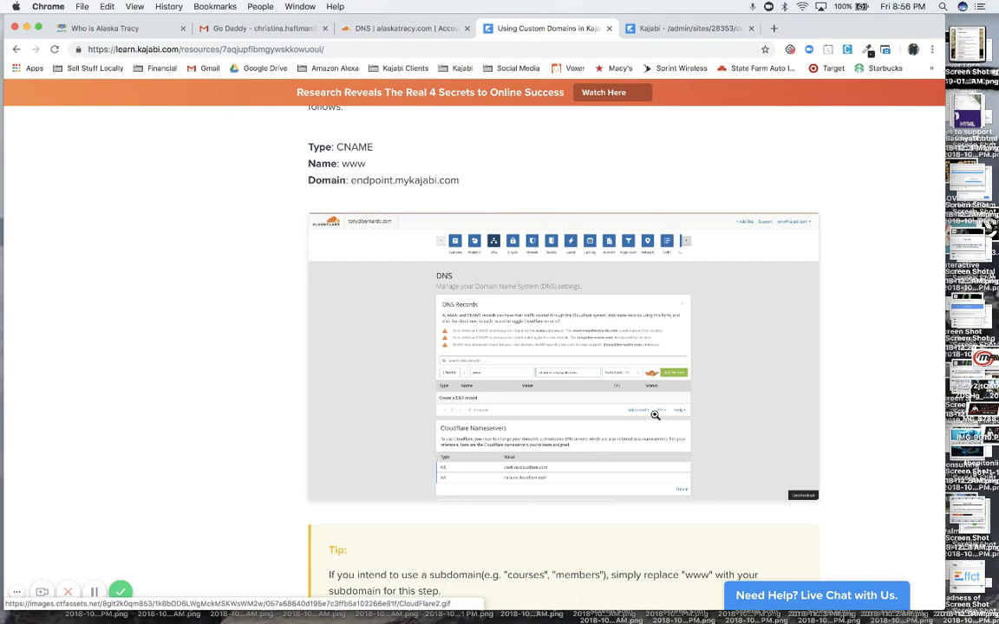
{"action": "key", "text": "super+equal"}
{"action": "key", "text": "super+equal"}
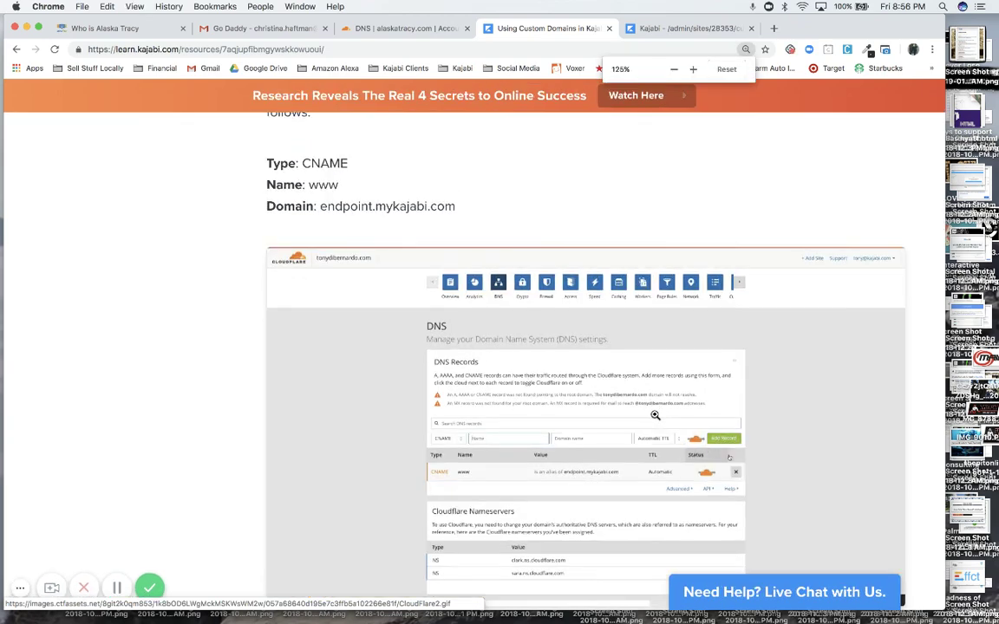
{"action": "scroll", "coordinate": [655, 415], "scroll_direction": "down", "scroll_amount": 2}
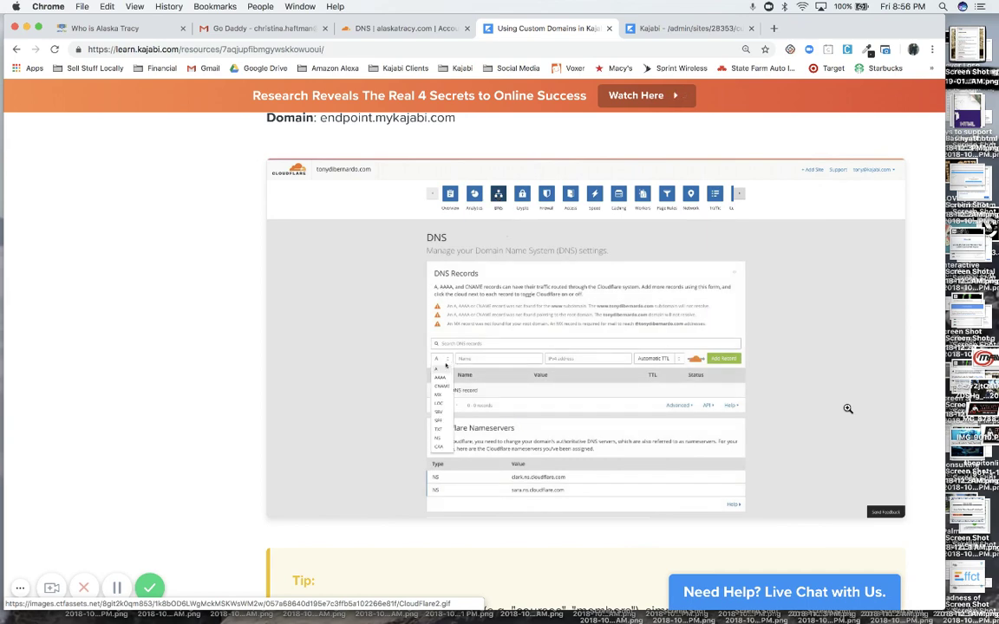
{"action": "key", "text": "ctrl+minus"}
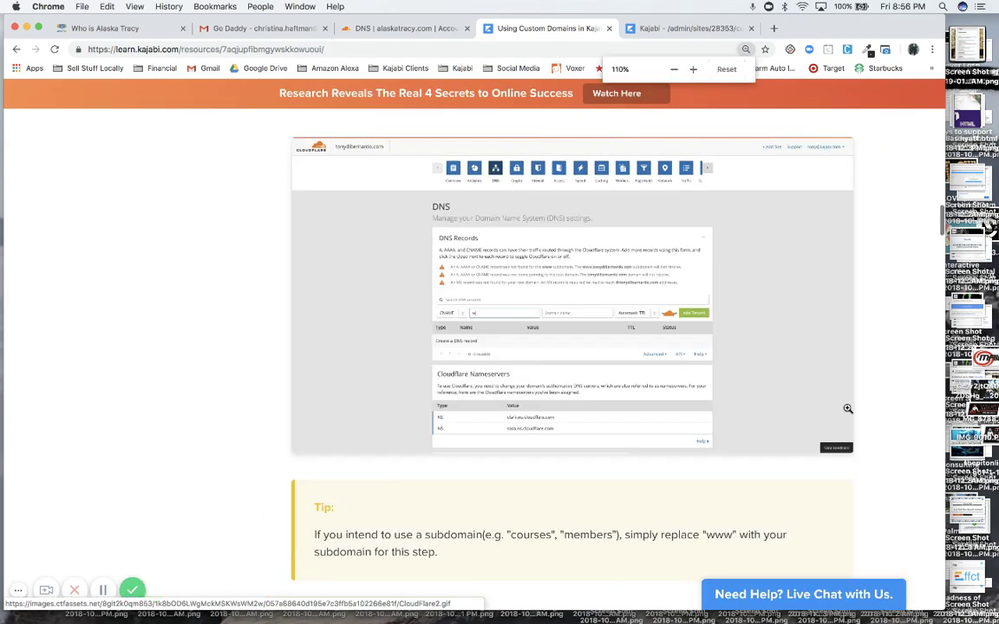
{"action": "key", "text": "super+minus"}
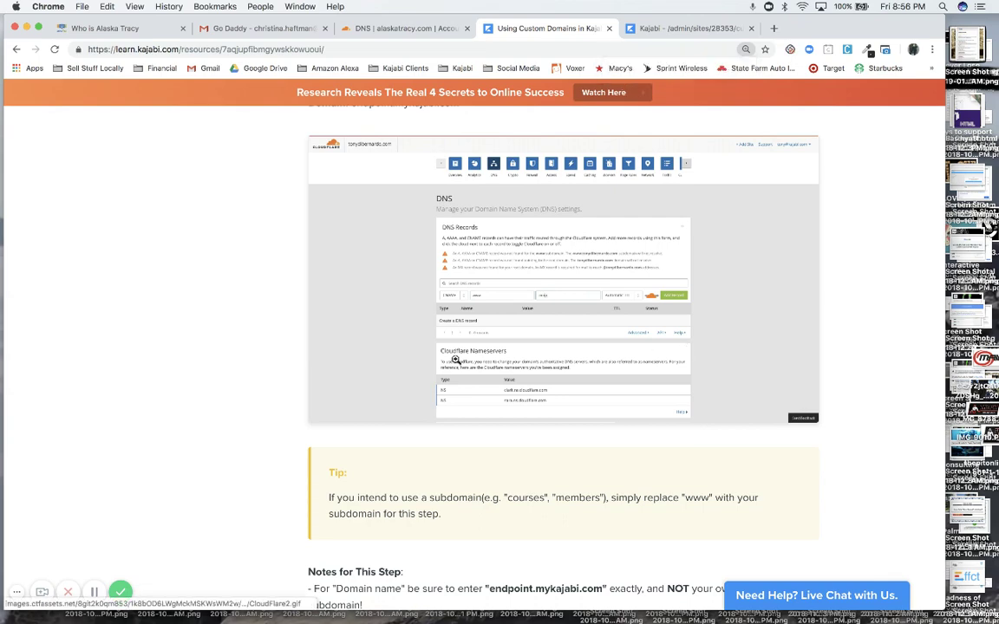
{"action": "scroll", "coordinate": [292, 350], "scroll_direction": "up", "scroll_amount": 3}
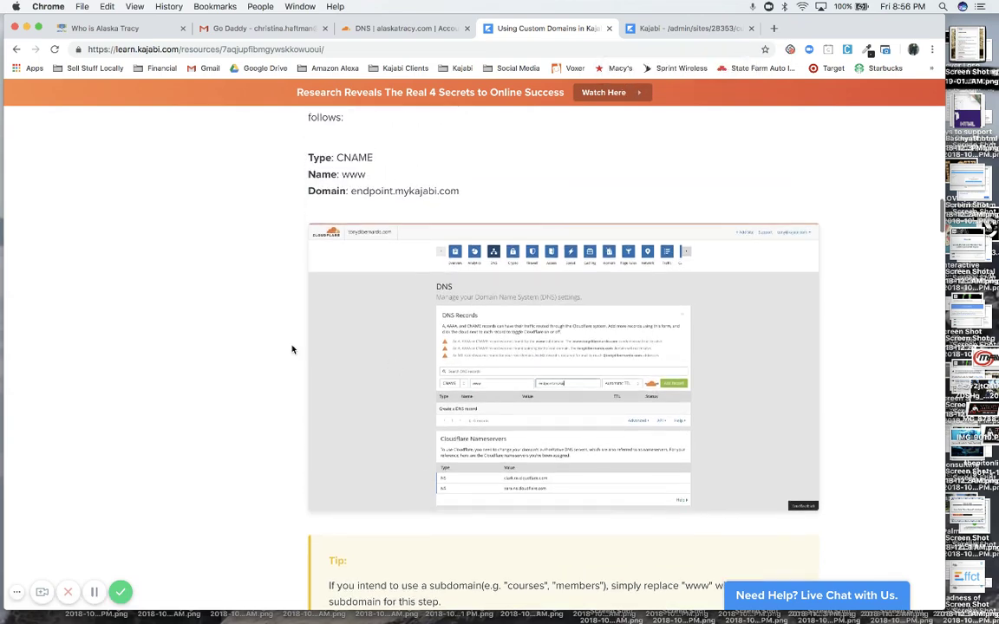
{"action": "left_click", "coordinate": [393, 30]}
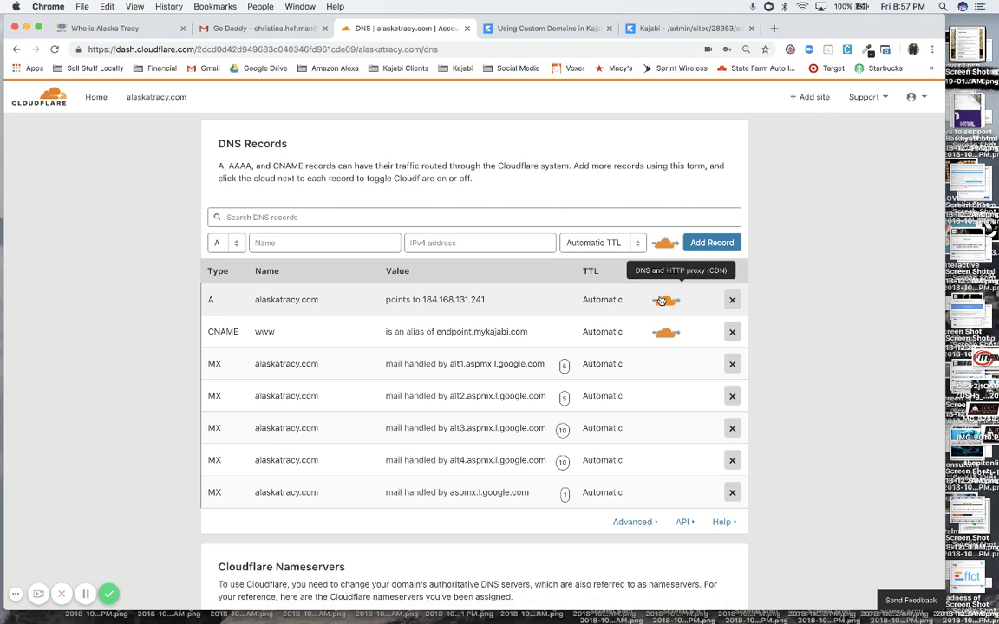
- Review the alaskatracy.com DNS records and nameservers, then open Crypto settings showing SSL on Full
{"action": "scroll", "coordinate": [661, 300], "scroll_direction": "down", "scroll_amount": 5}
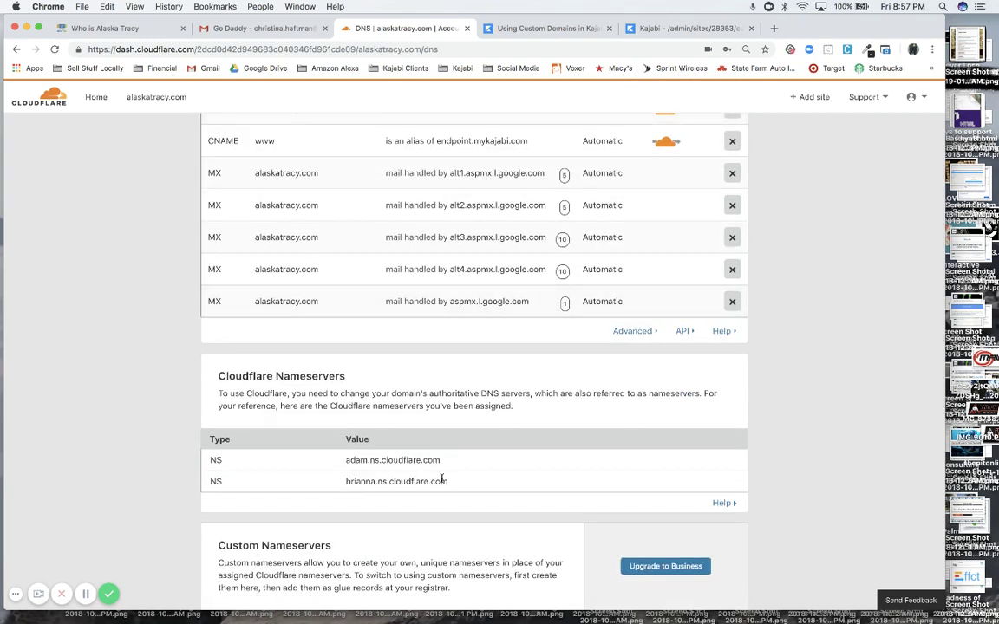
{"action": "scroll", "coordinate": [447, 476], "scroll_direction": "up", "scroll_amount": 2}
{"action": "scroll", "coordinate": [447, 476], "scroll_direction": "up", "scroll_amount": 6}
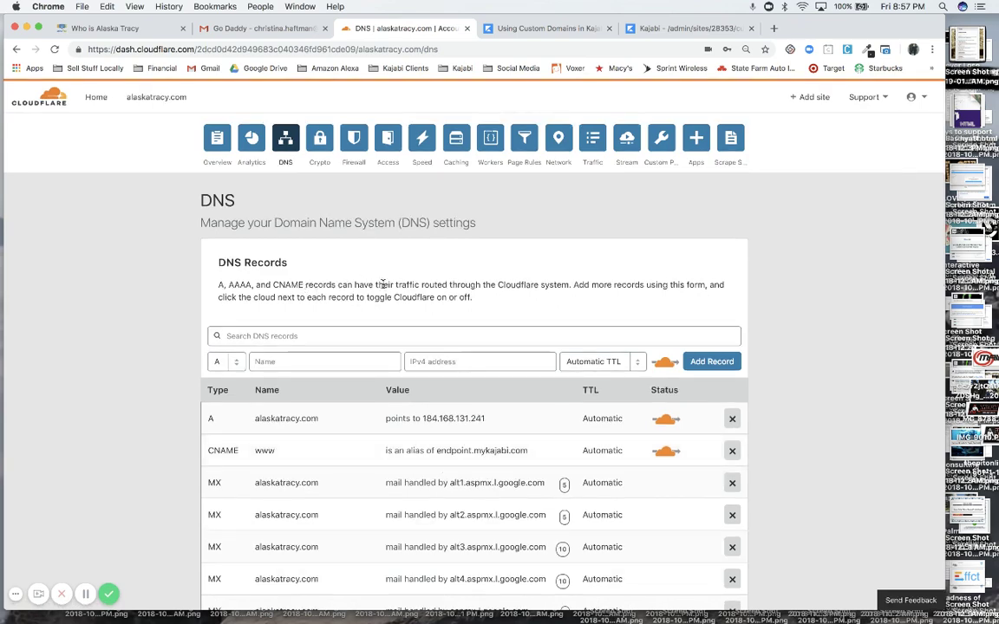
{"action": "left_click", "coordinate": [320, 140]}
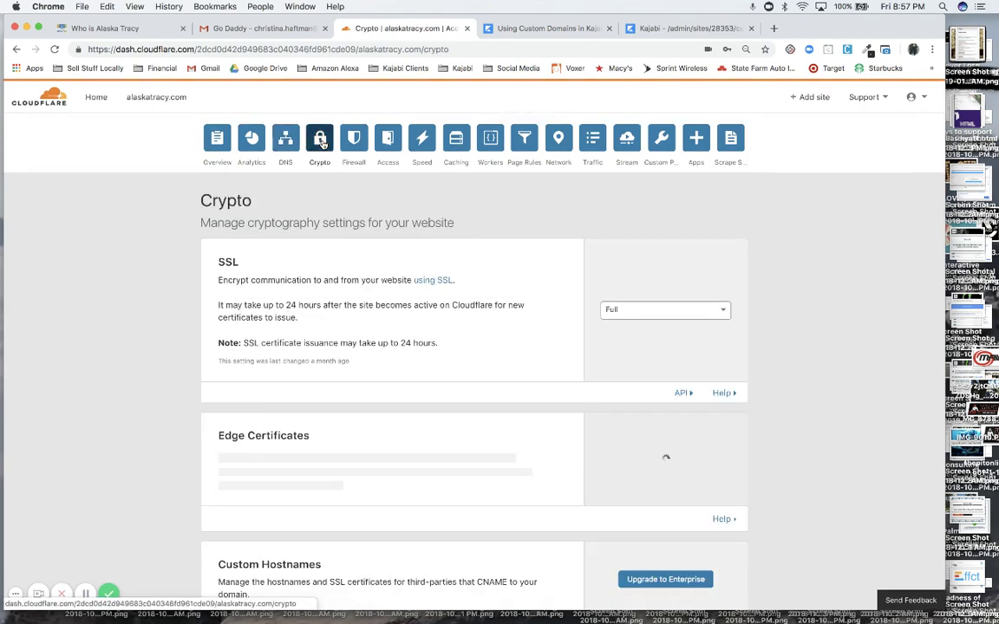
- Reload the Crypto page to confirm Universal SSL shows an Active Certificate
{"action": "left_click", "coordinate": [416, 49]}
{"action": "left_click", "coordinate": [465, 49]}
{"action": "key", "text": "Return"}
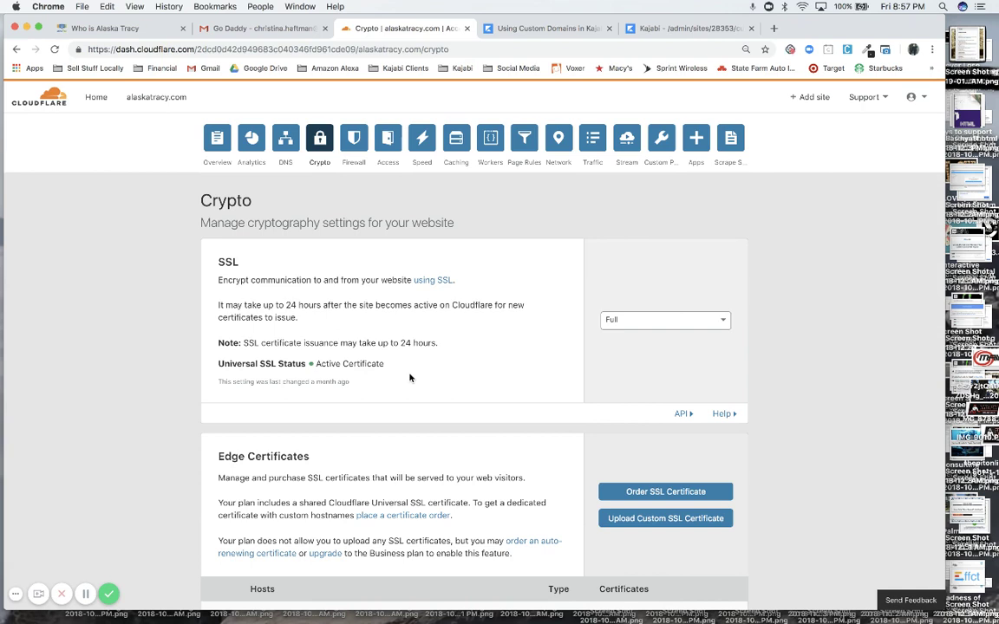
{"action": "scroll", "coordinate": [410, 377], "scroll_direction": "down", "scroll_amount": 1}
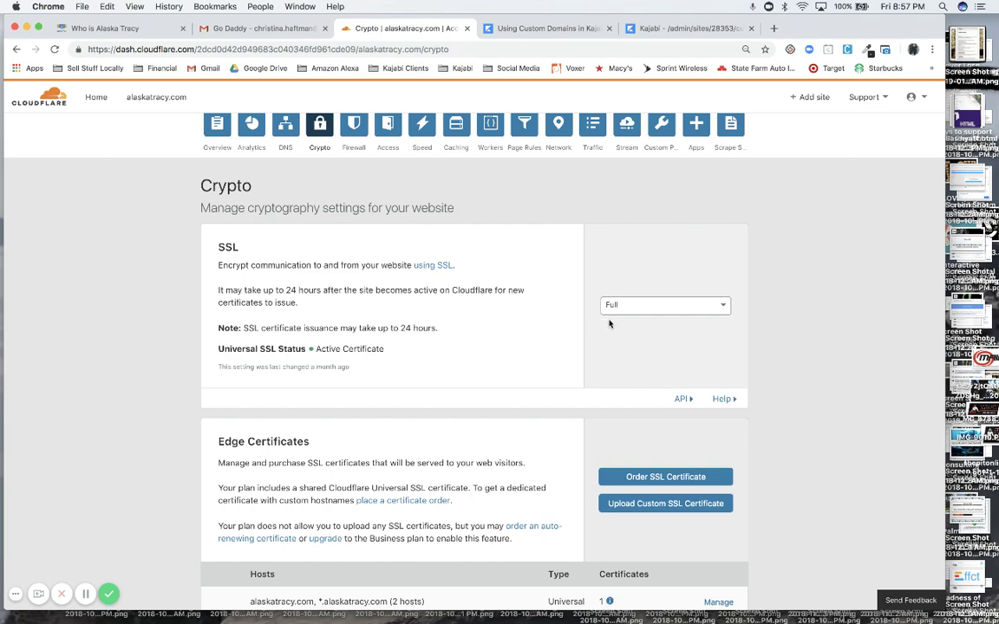
{"action": "scroll", "coordinate": [575, 302], "scroll_direction": "up", "scroll_amount": 1}
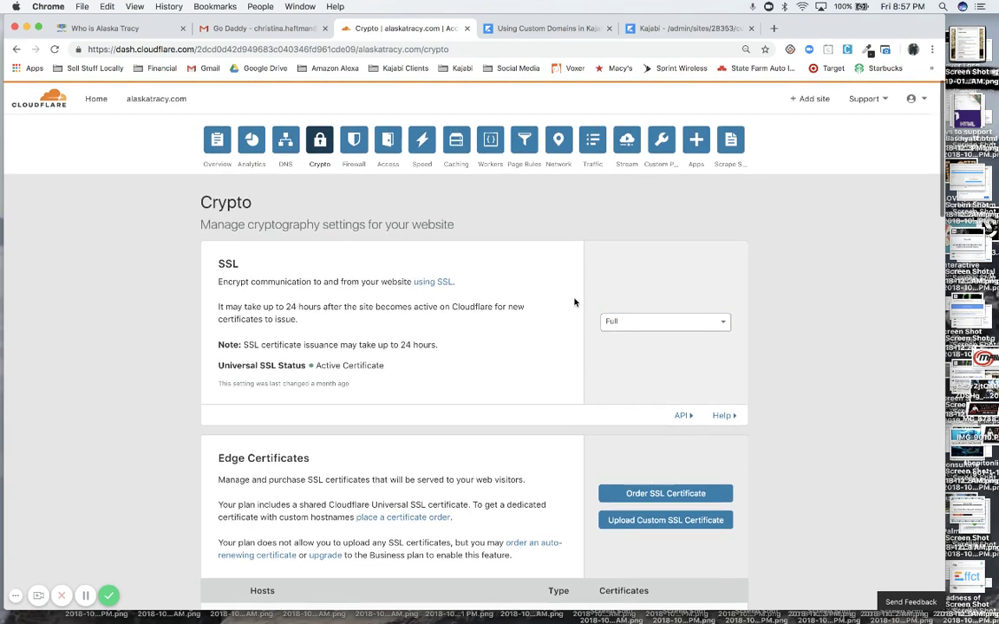
- Review the alaskatracy.com/* 301 forwarding and www Always Use HTTPS rules, then show the Overview
{"action": "left_click", "coordinate": [523, 144]}
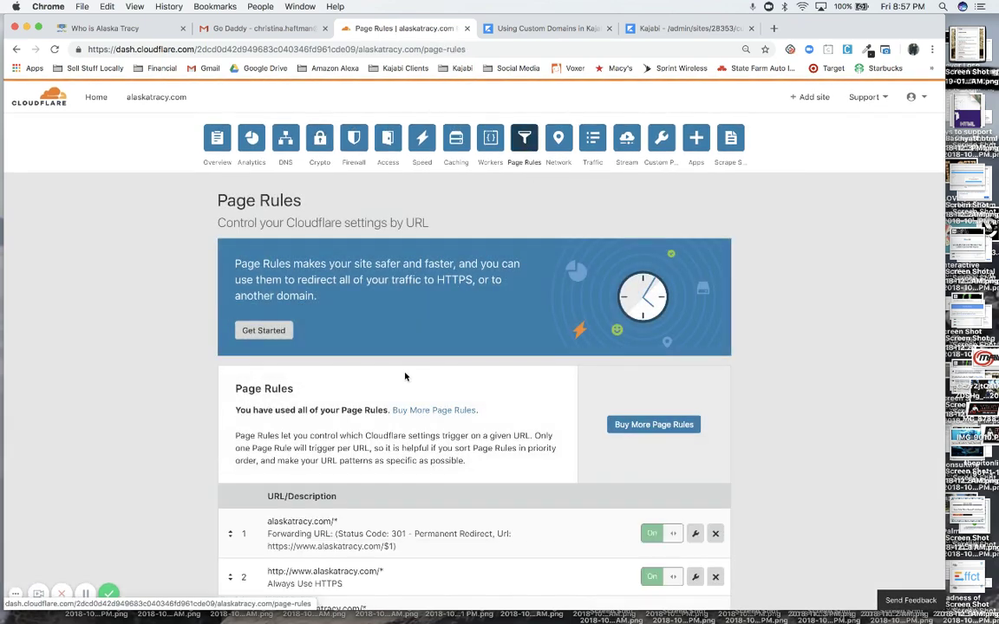
{"action": "scroll", "coordinate": [404, 376], "scroll_direction": "down", "scroll_amount": 5}
{"action": "scroll", "coordinate": [404, 376], "scroll_direction": "up", "scroll_amount": 5}
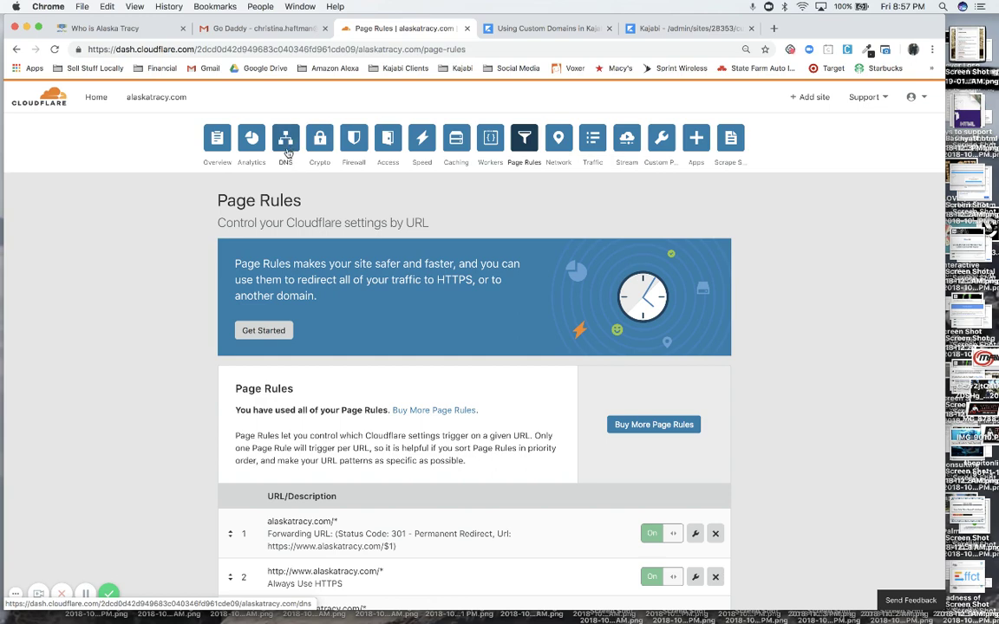
{"action": "left_click", "coordinate": [218, 148]}
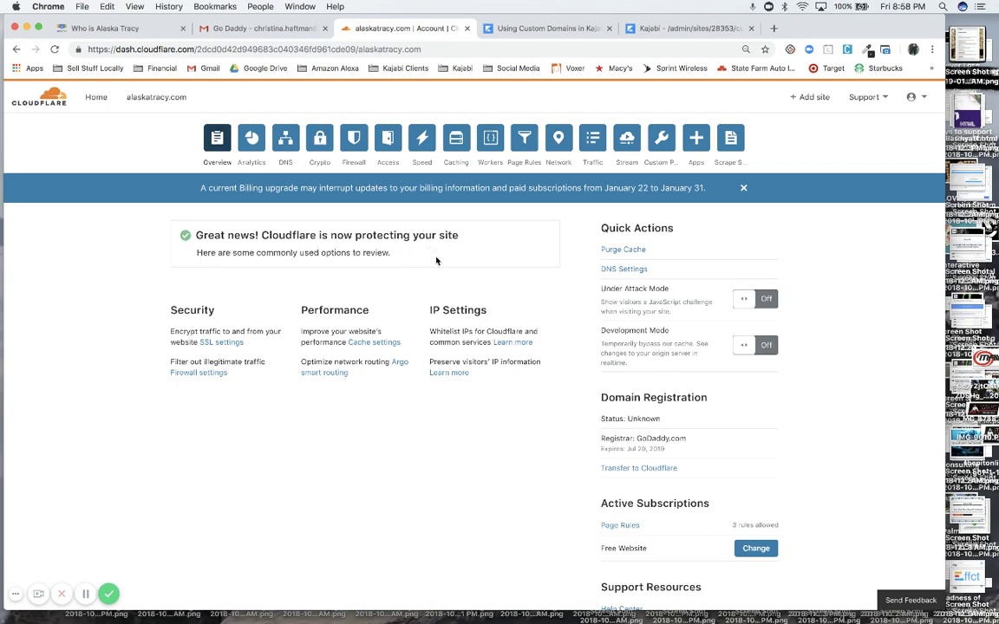
{"action": "left_click", "coordinate": [681, 28]}
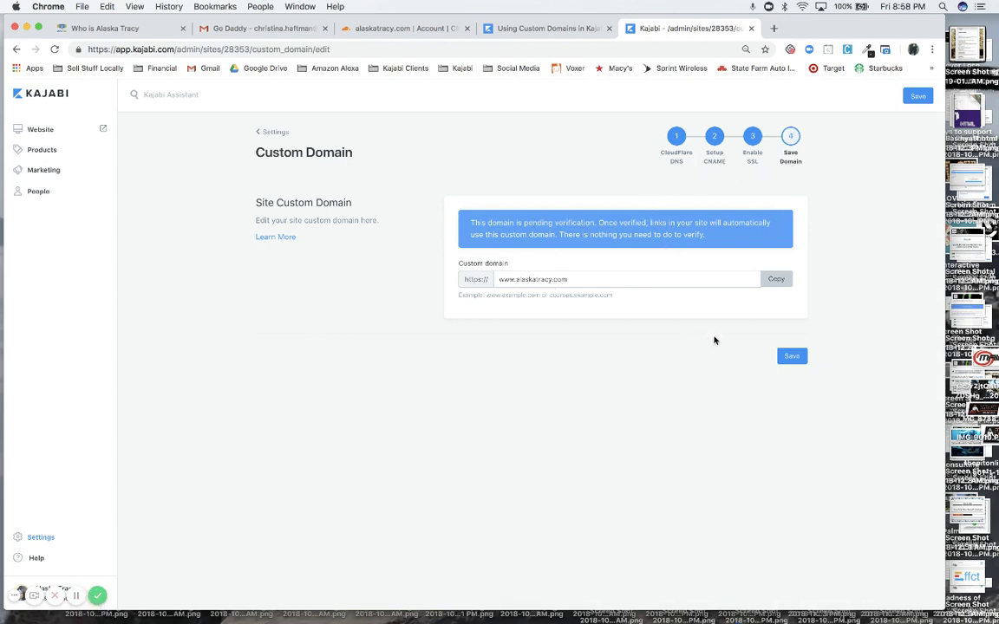
{"action": "left_click", "coordinate": [791, 357]}
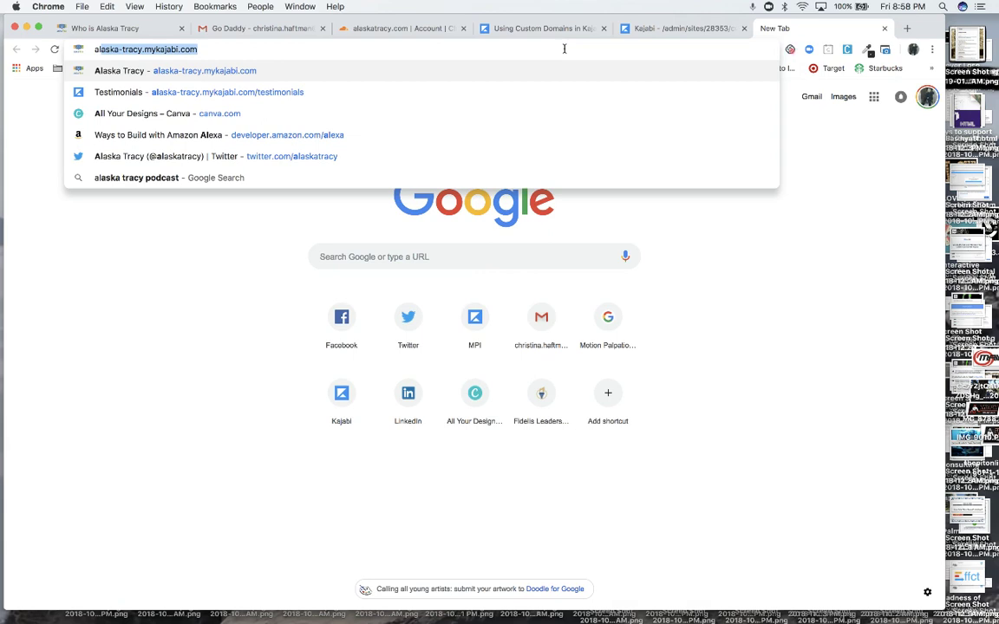
{"action": "type", "text": "la"}
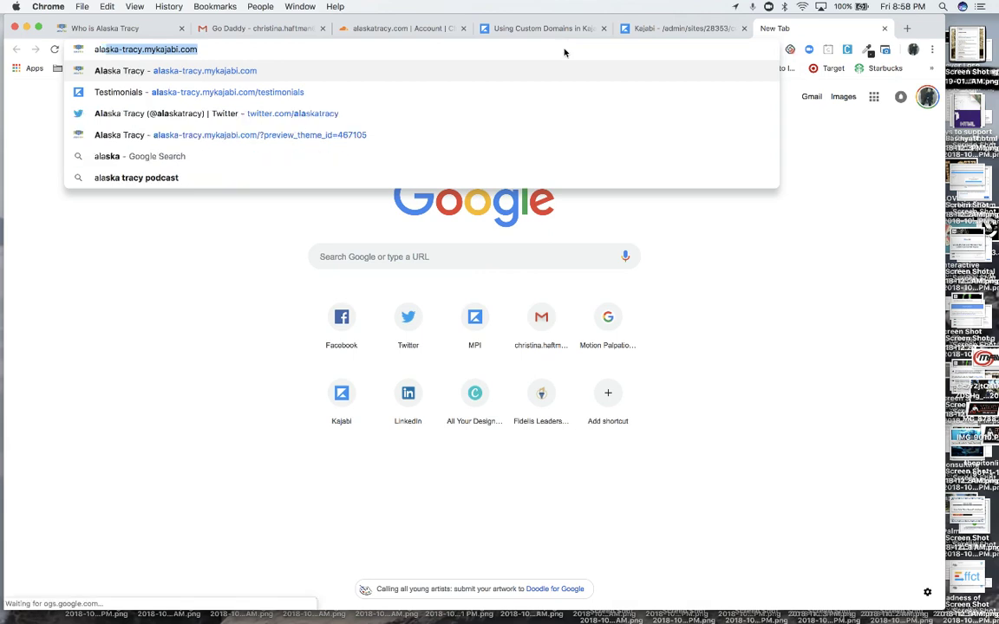
{"action": "type", "text": "ska"}
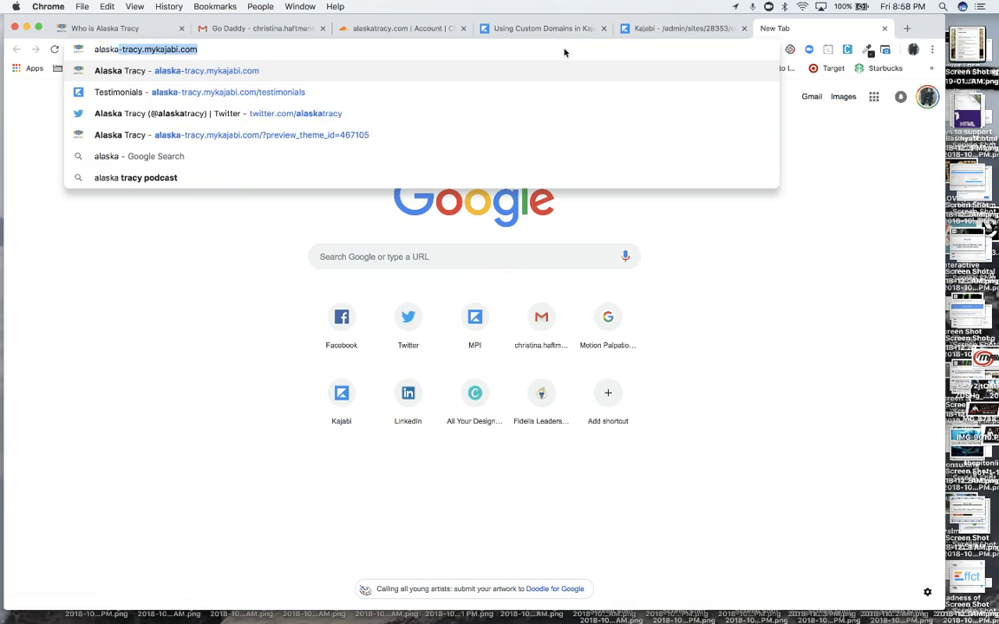
{"action": "type", "text": "t"}
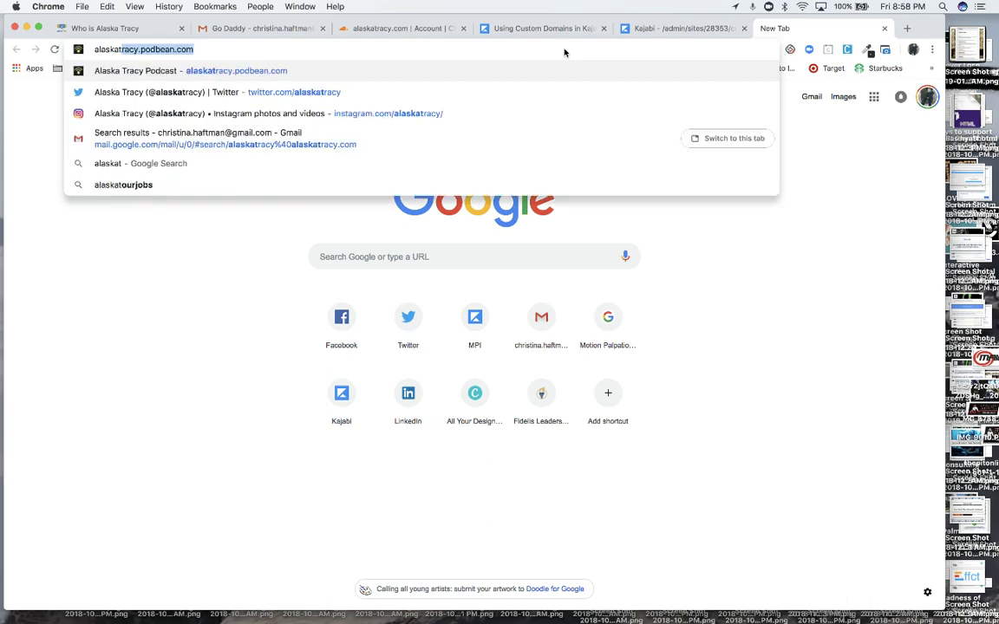
{"action": "type", "text": "ra"}
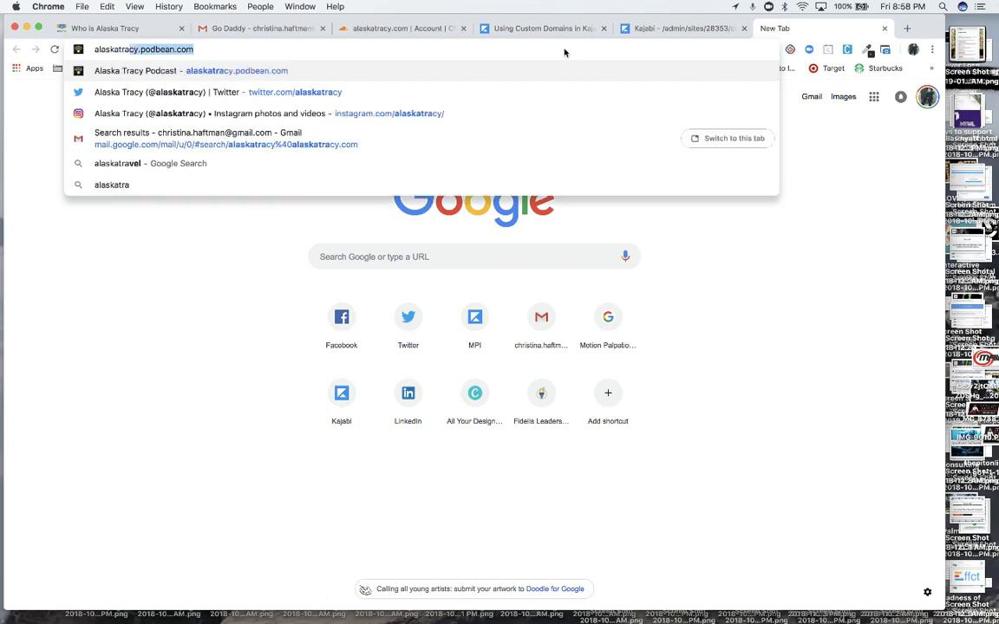
{"action": "type", "text": "cy.com"}
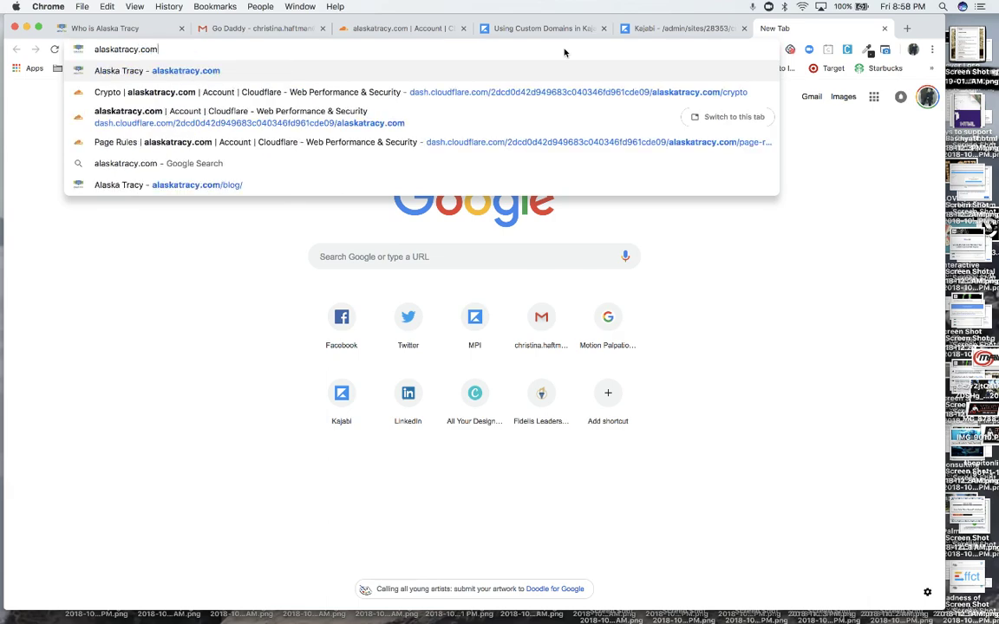
{"action": "key", "text": "Return"}
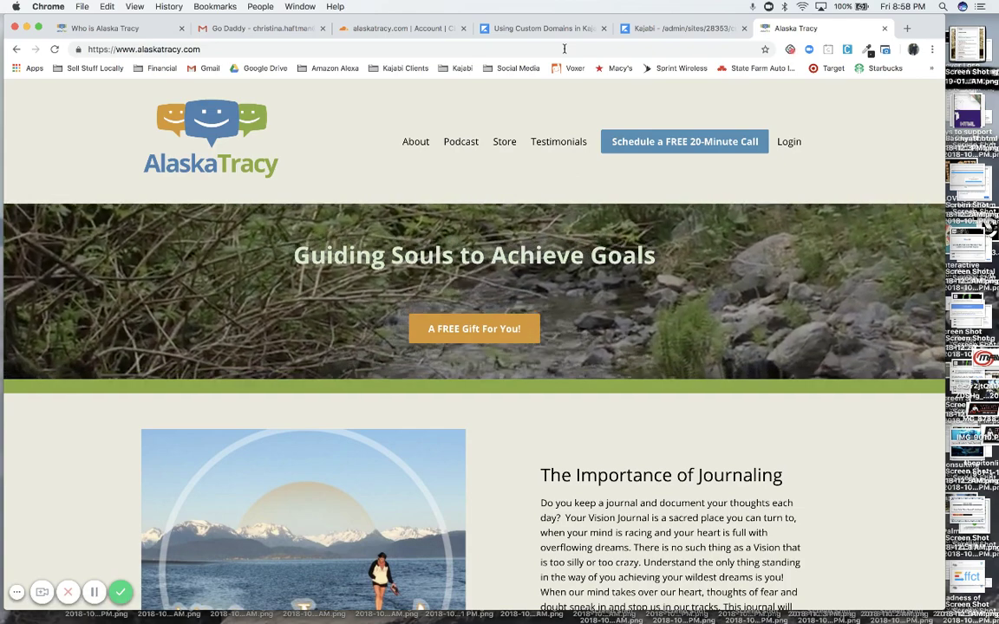
- Zoom the live Alaska Tracy homepage out to 80%
{"action": "key", "text": "super+r"}
{"action": "key", "text": "super+minus"}
{"action": "key", "text": "super+minus"}
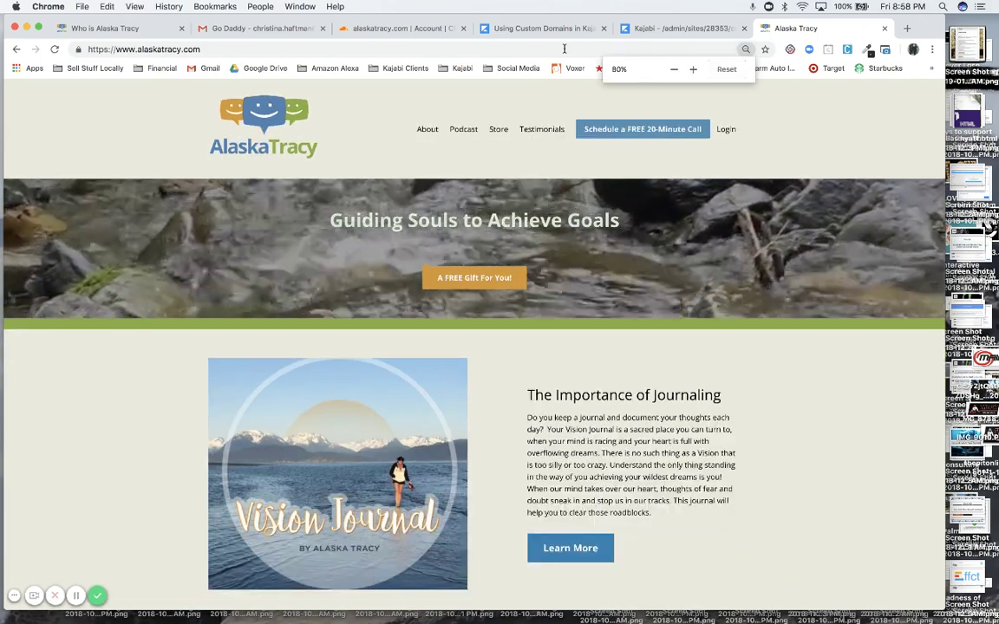